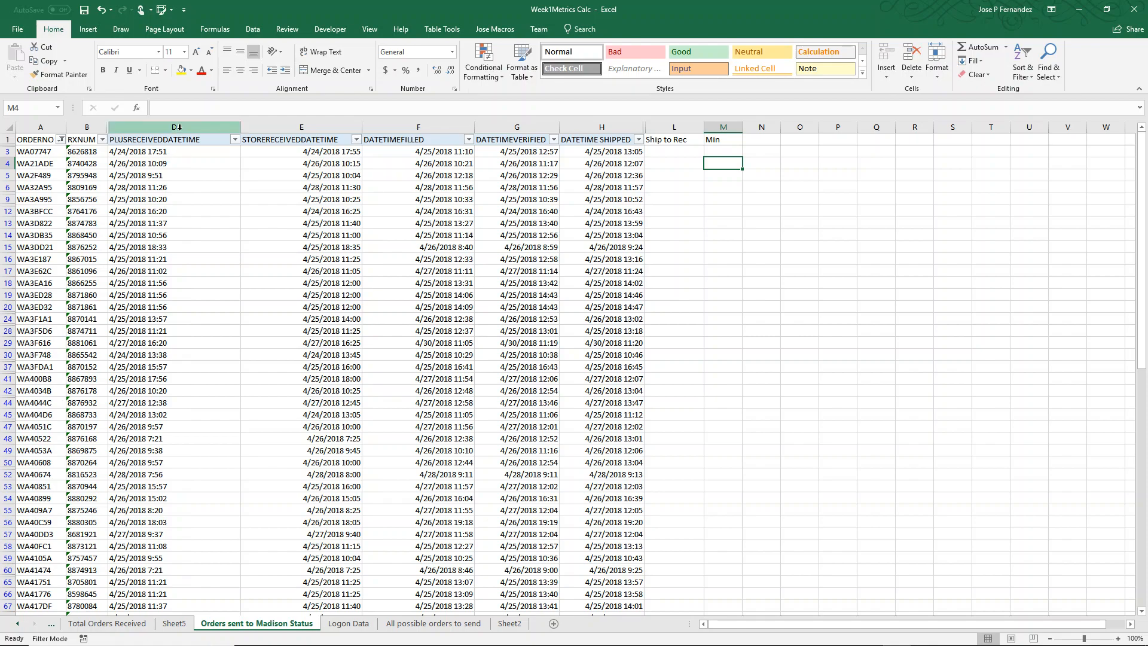
Examine the received, filled, verified and shipped timestamps of the first order in row 3
{"action": "left_click", "coordinate": [175, 153]}
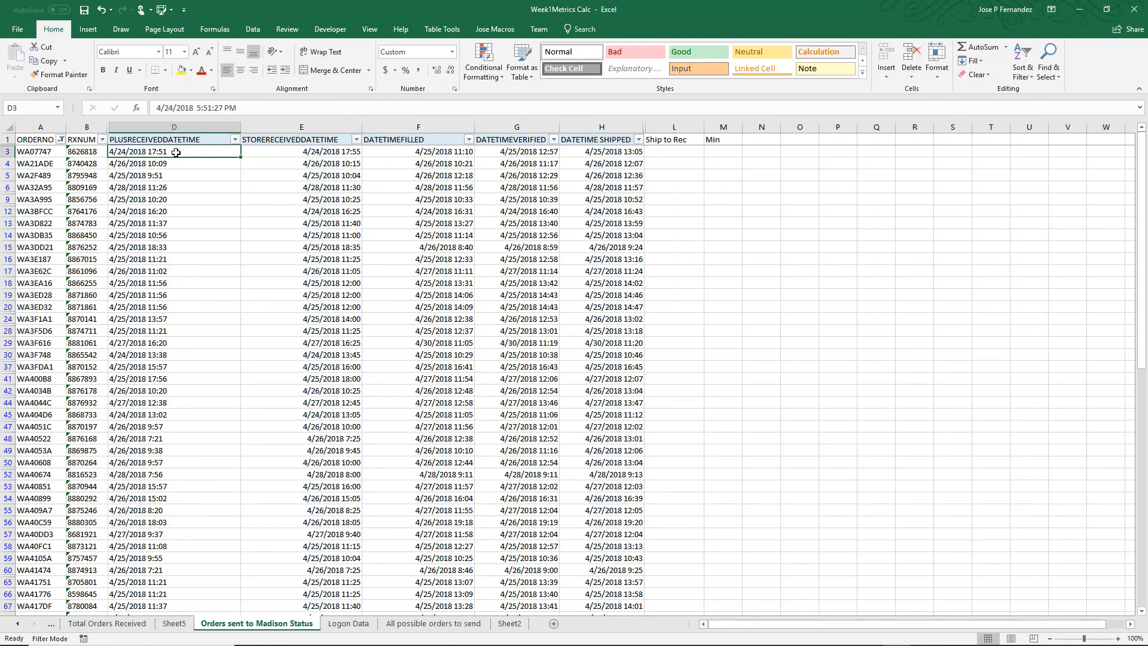
{"action": "left_click", "coordinate": [303, 158]}
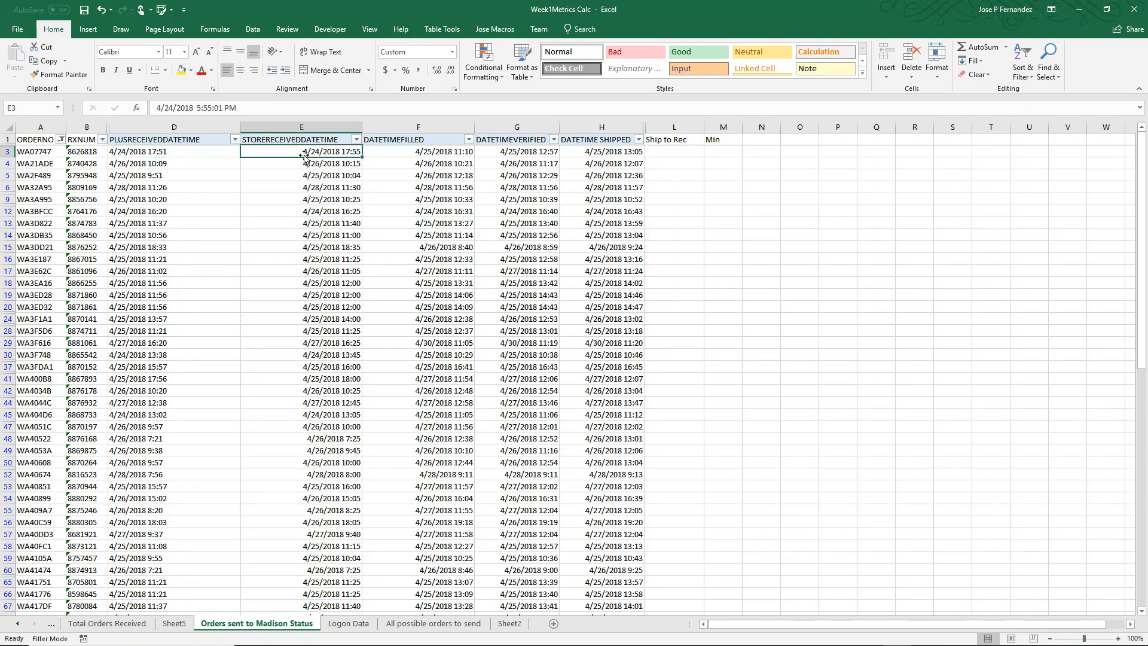
{"action": "left_click", "coordinate": [191, 152]}
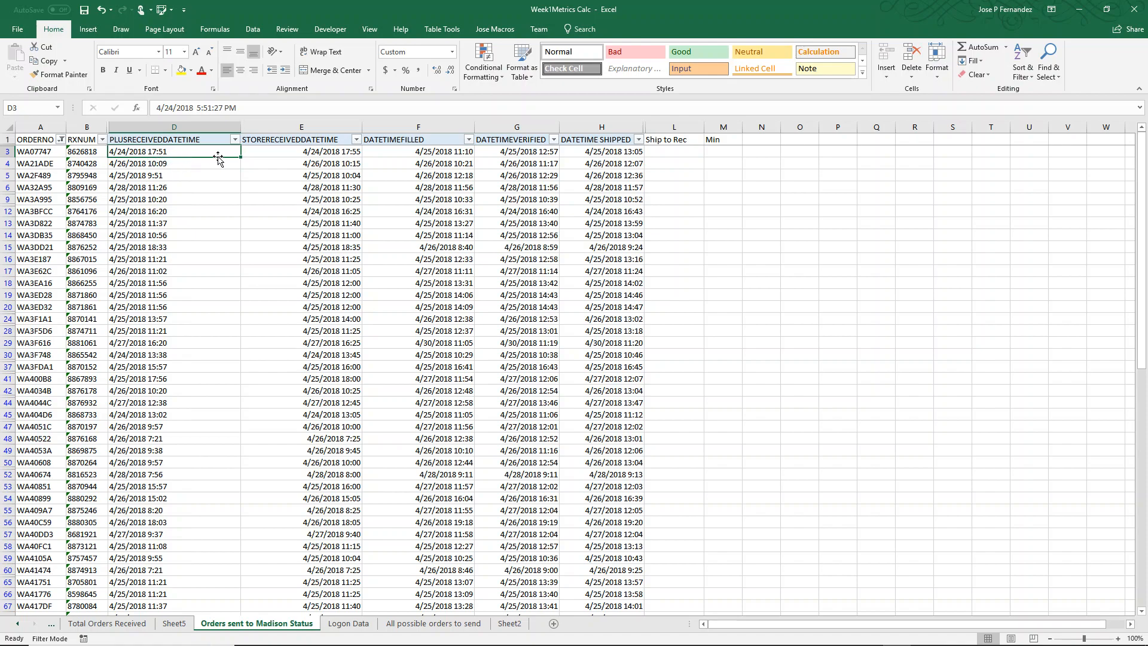
{"action": "left_click", "coordinate": [287, 153]}
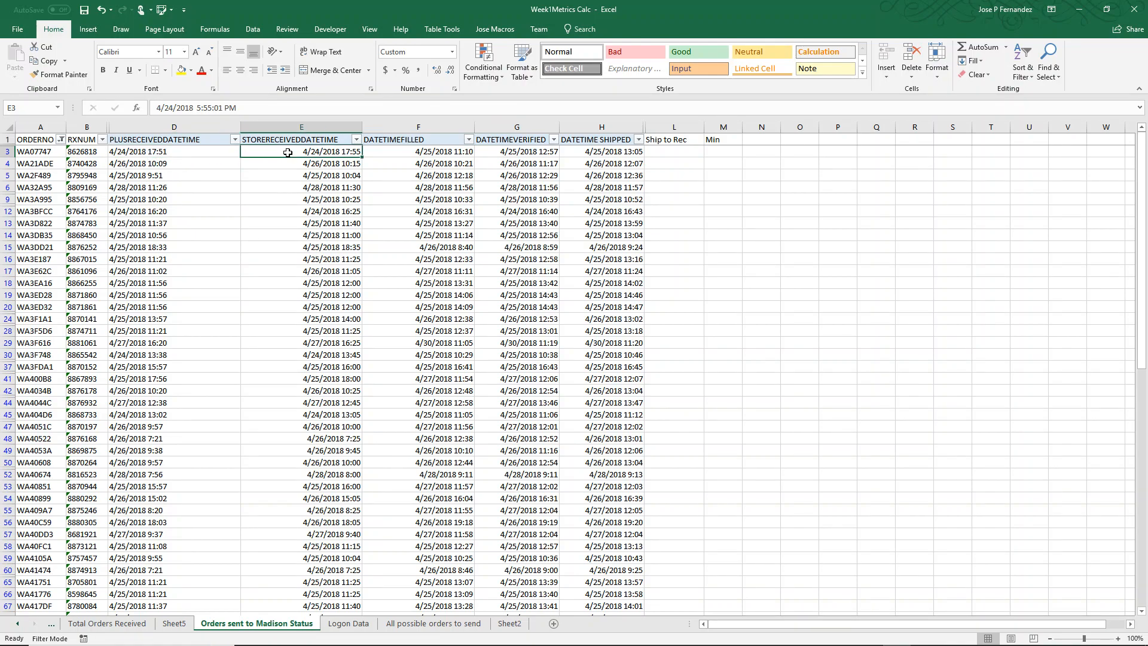
{"action": "left_click", "coordinate": [206, 150]}
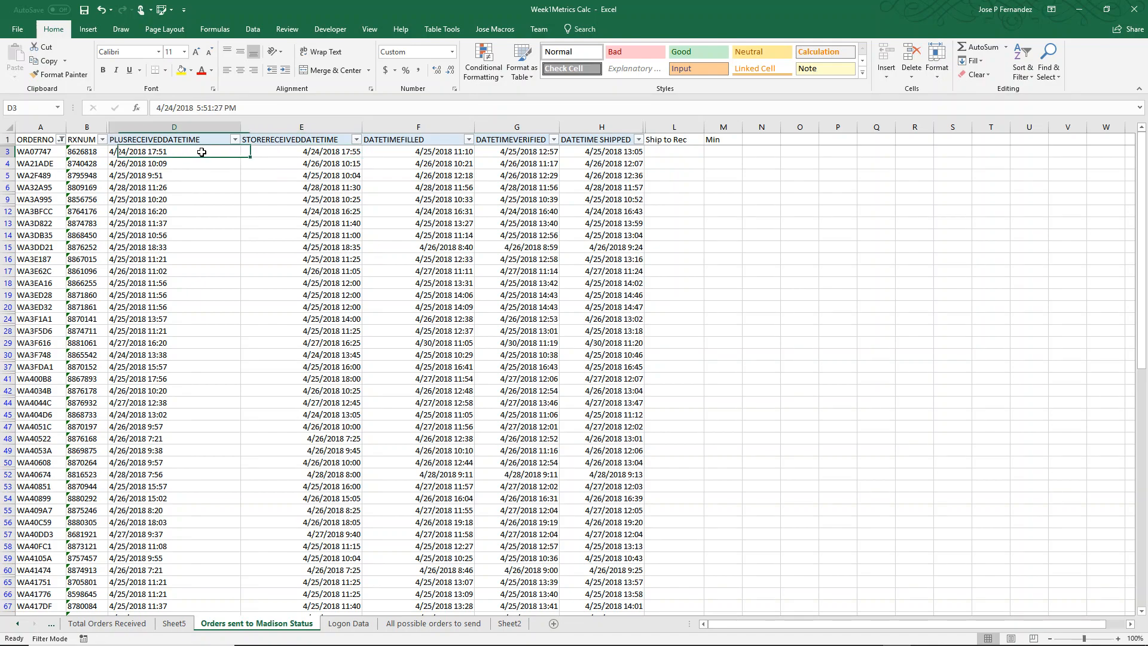
{"action": "left_click", "coordinate": [298, 155]}
{"action": "left_click", "coordinate": [429, 153]}
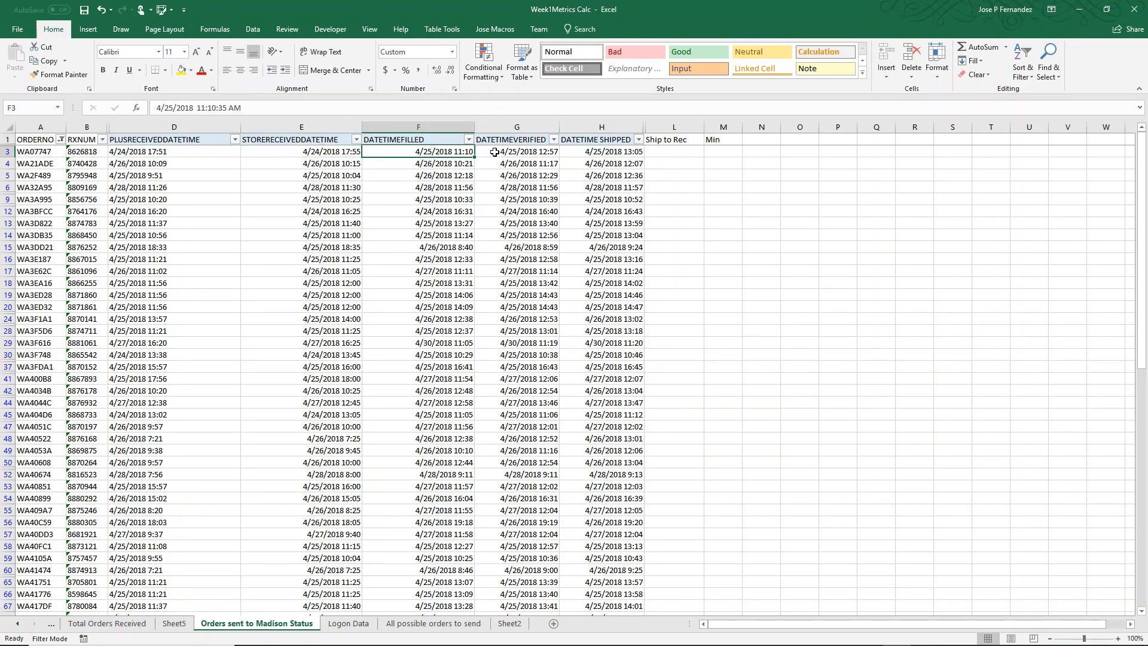
{"action": "left_click", "coordinate": [500, 153]}
{"action": "left_click", "coordinate": [601, 156]}
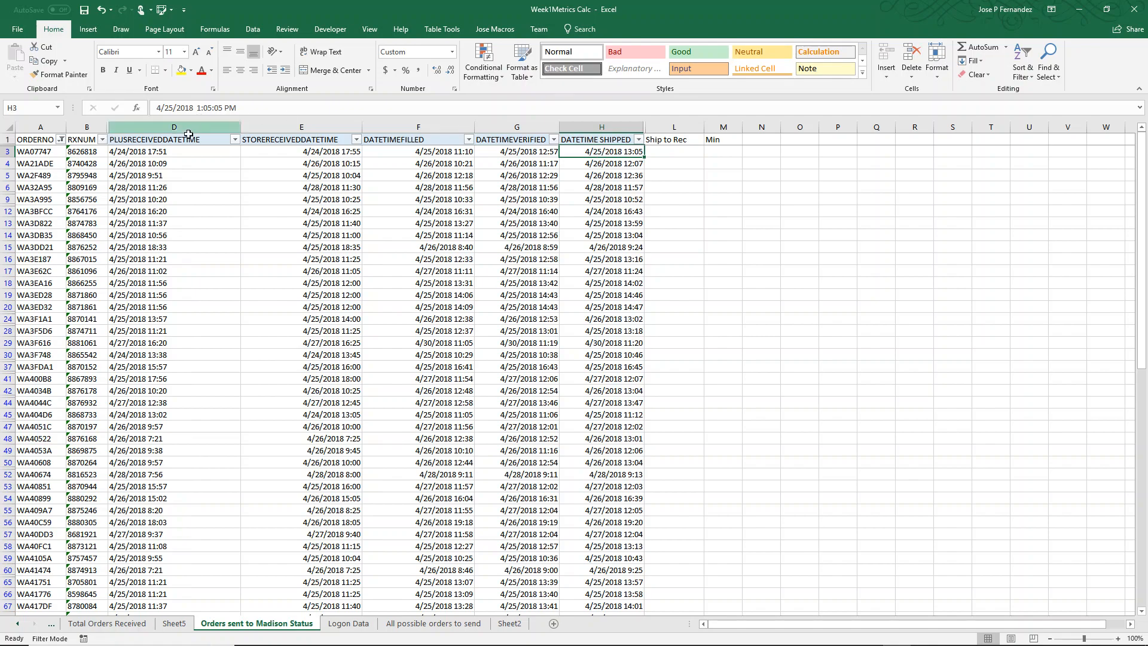
{"action": "left_click", "coordinate": [160, 153]}
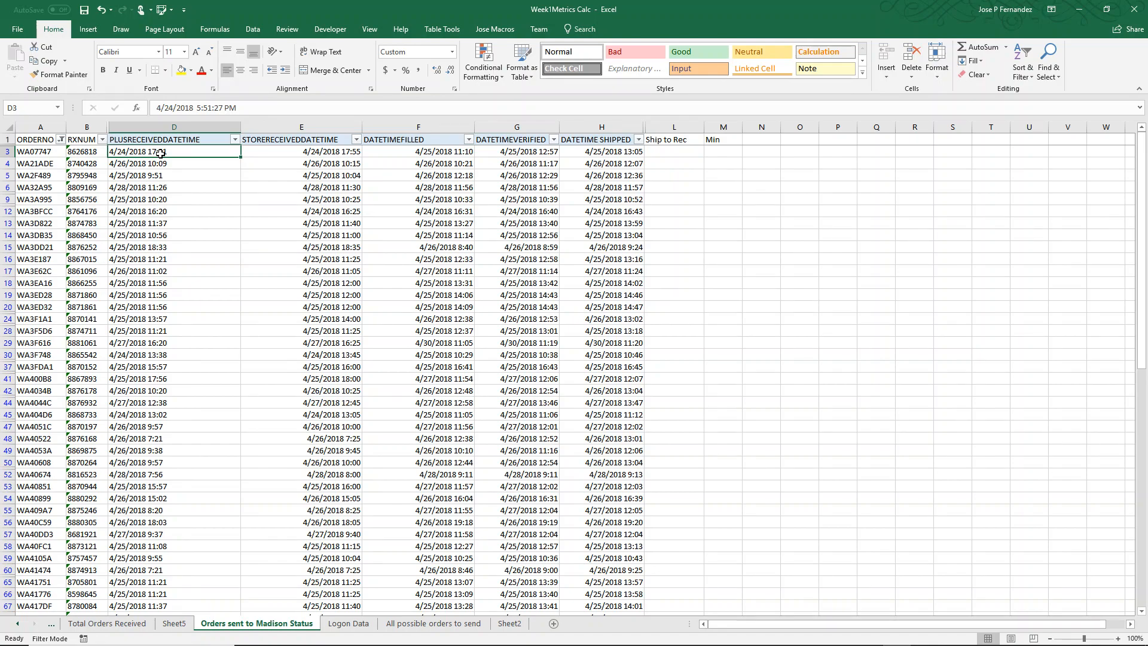
{"action": "left_click", "coordinate": [620, 154]}
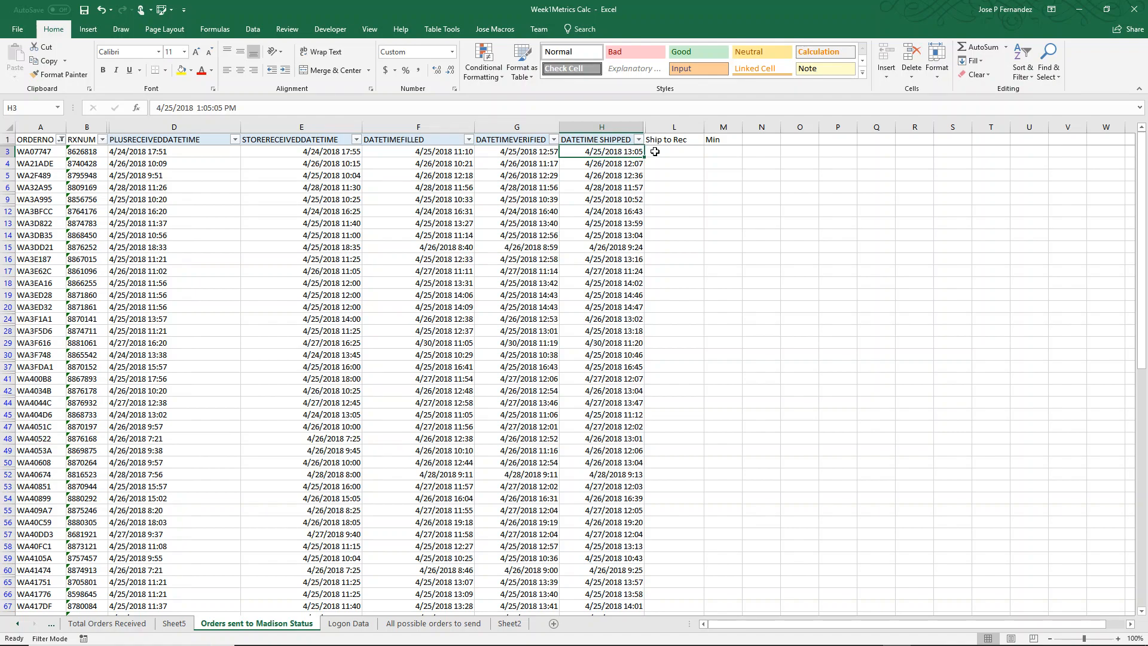
Enter the formula =H3-D3 in cell L3 under Ship to Rec to subtract the received time from the shipped time
{"action": "left_click", "coordinate": [665, 150]}
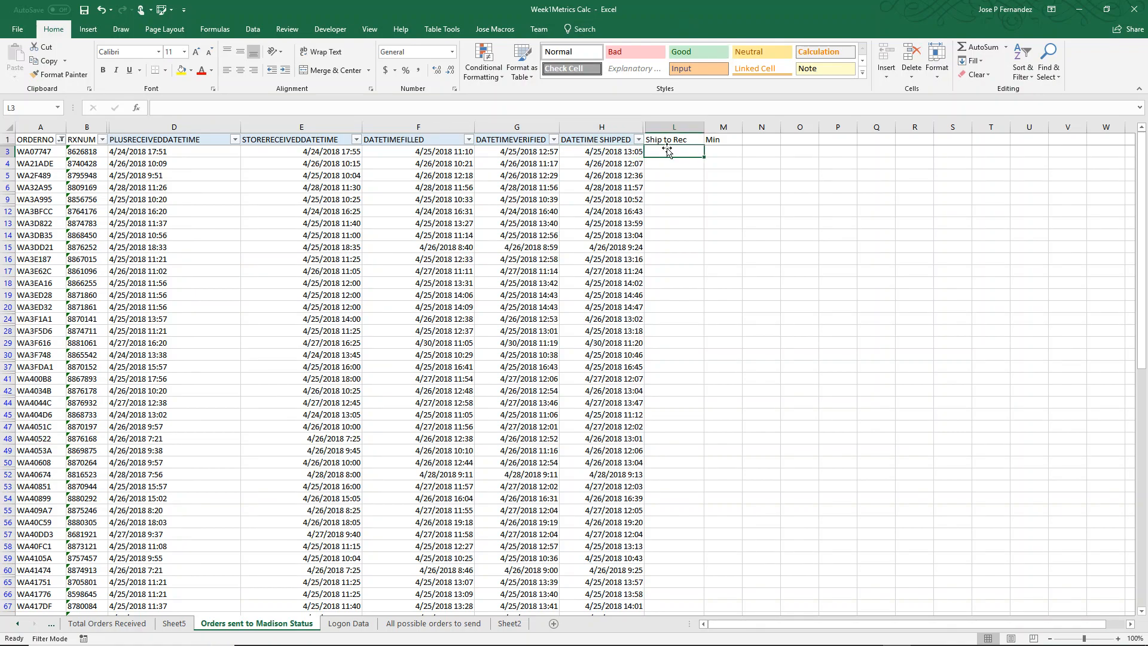
{"action": "type", "text": "="}
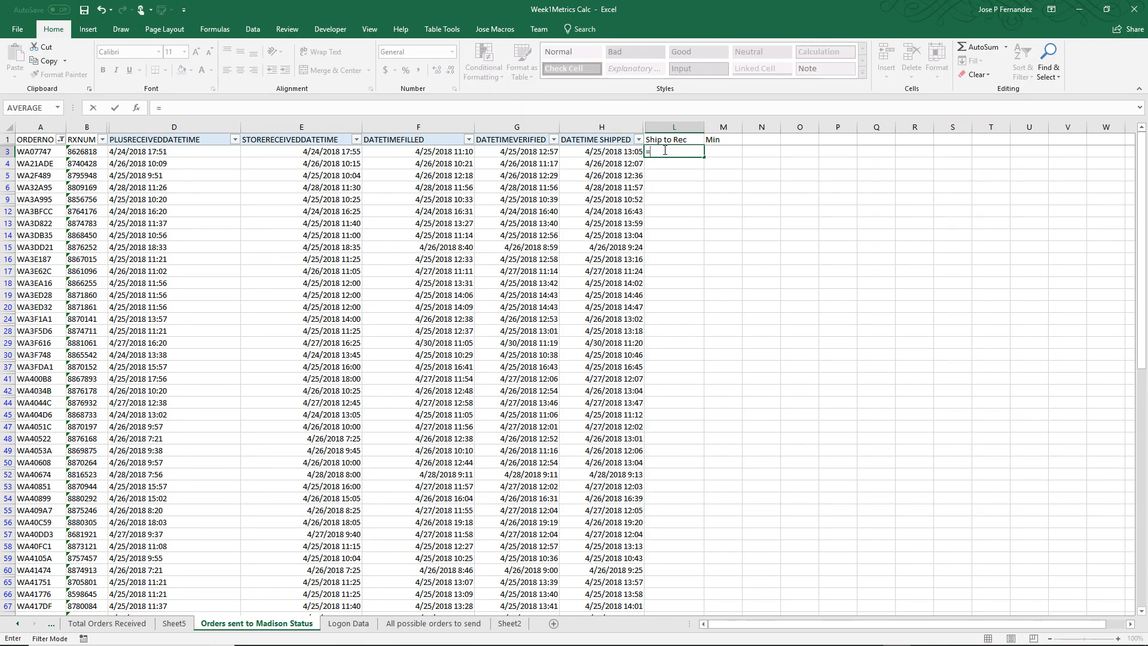
{"action": "left_click", "coordinate": [591, 154]}
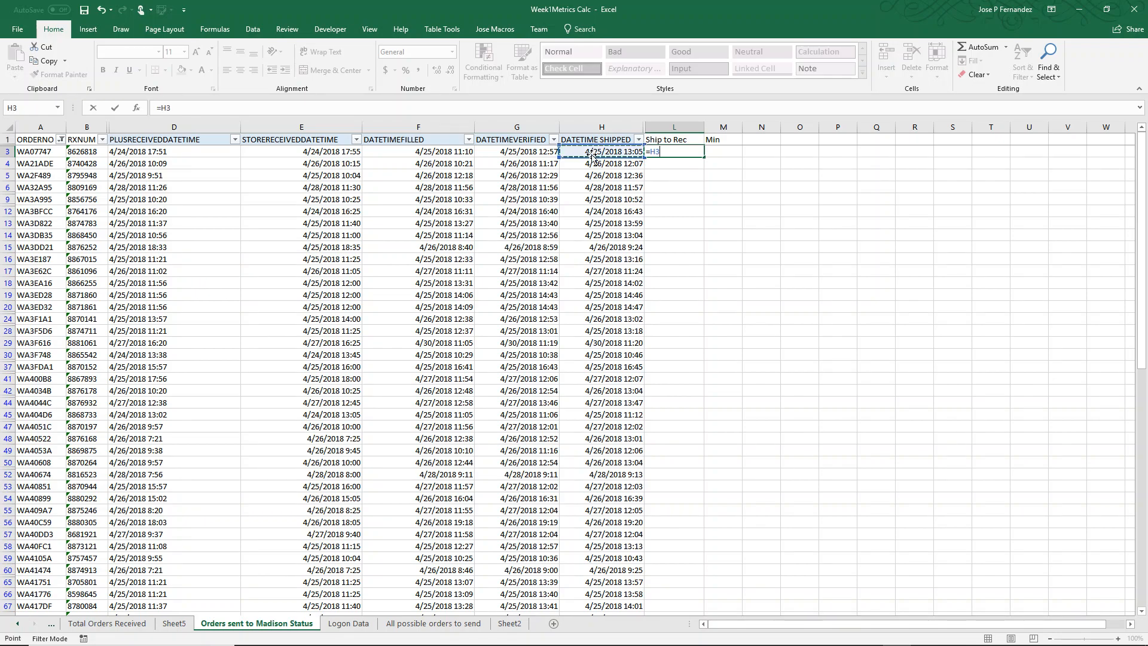
{"action": "type", "text": "-"}
{"action": "left_click", "coordinate": [179, 151]}
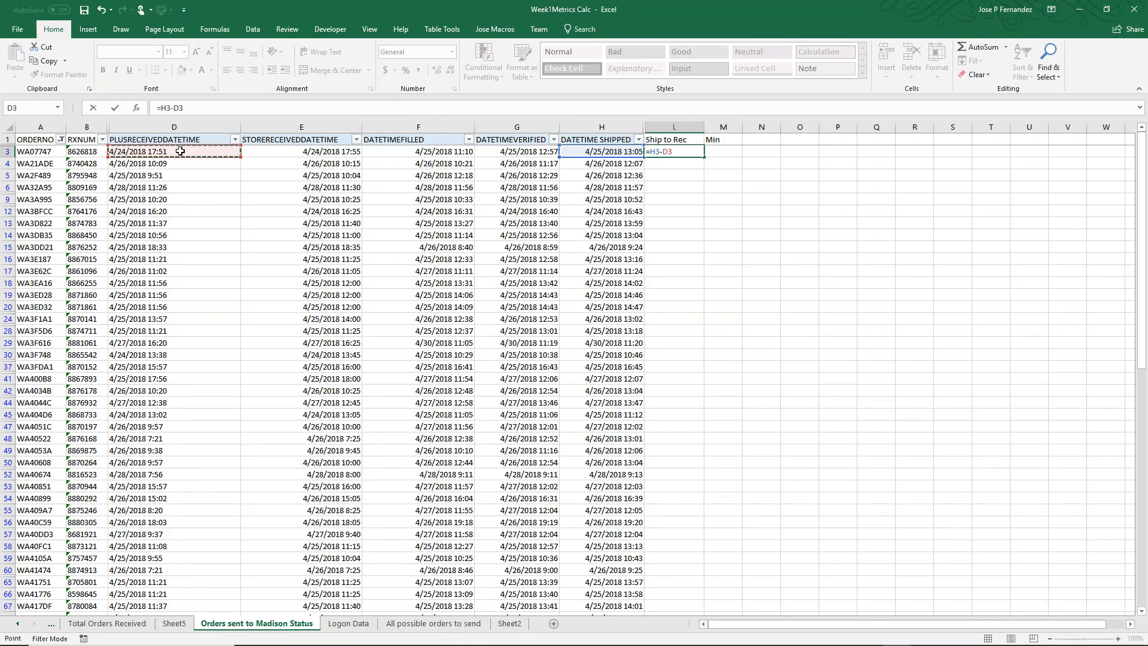
{"action": "key", "text": "Tab"}
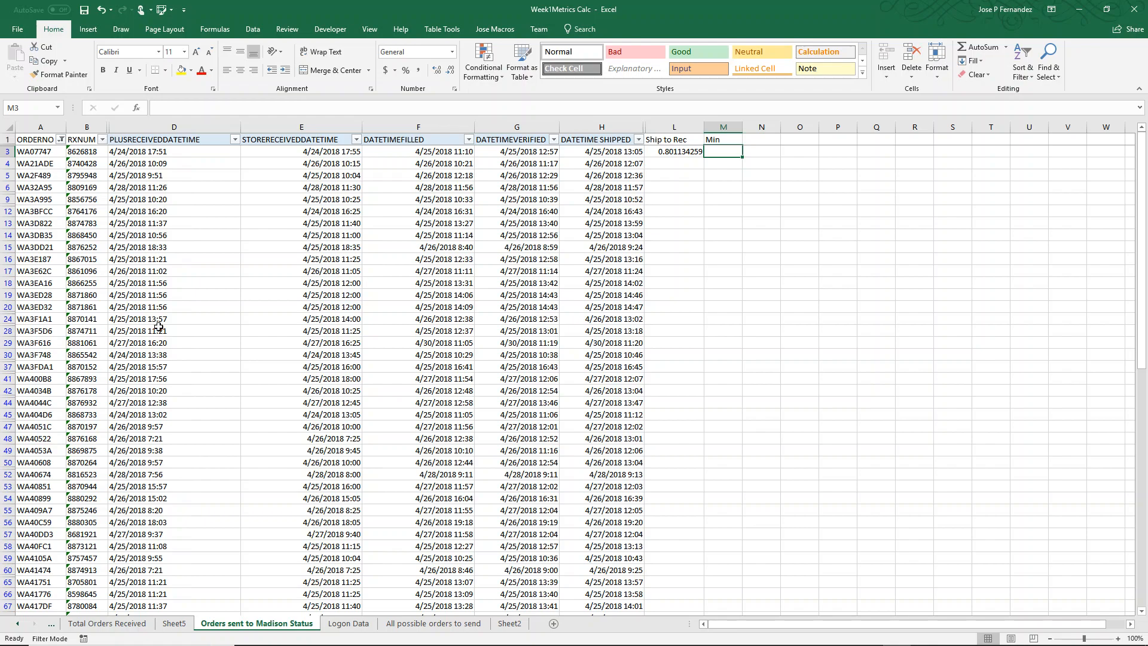
Format cell L3 with the Time category and the 37:30:55 type
{"action": "left_click", "coordinate": [668, 152]}
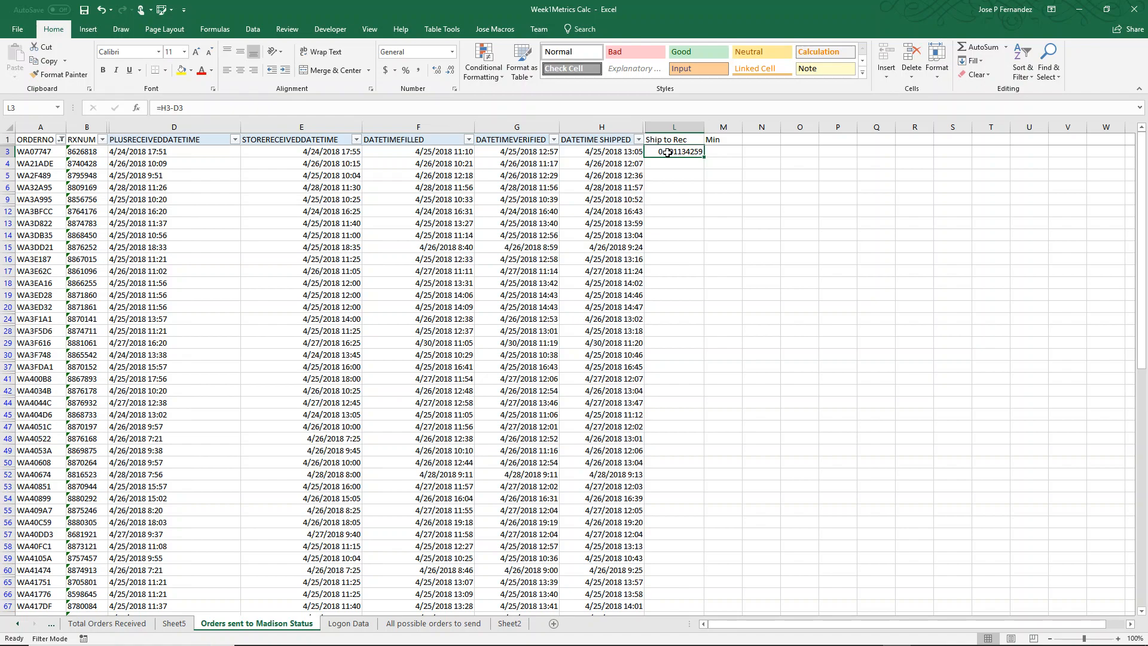
{"action": "right_click", "coordinate": [668, 153]}
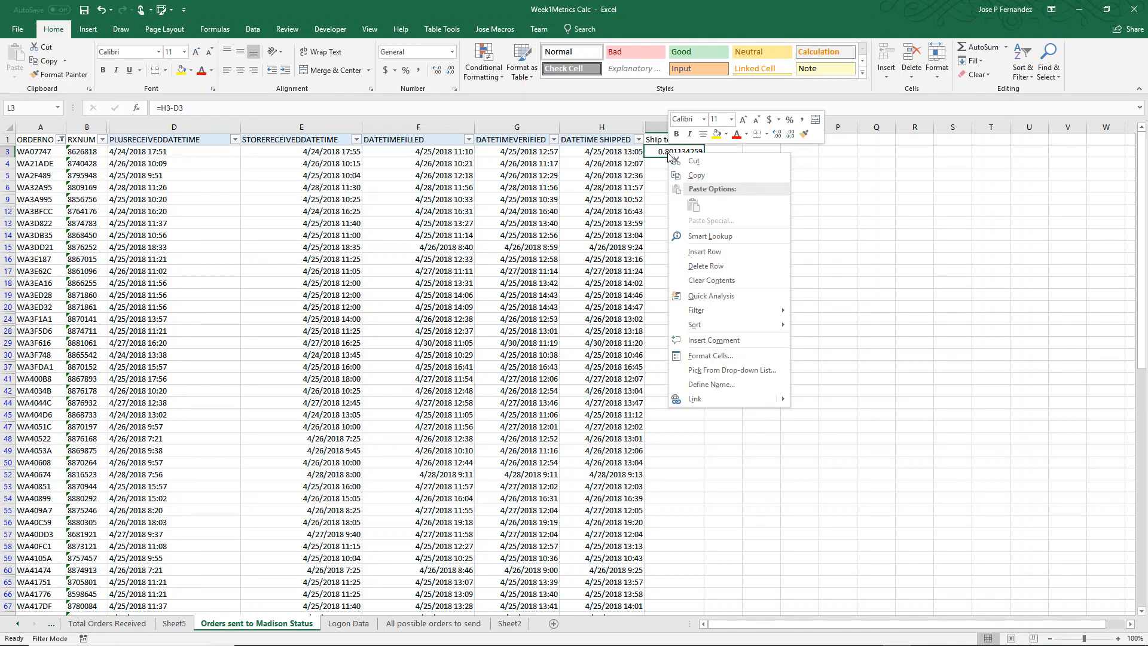
{"action": "left_click", "coordinate": [701, 356]}
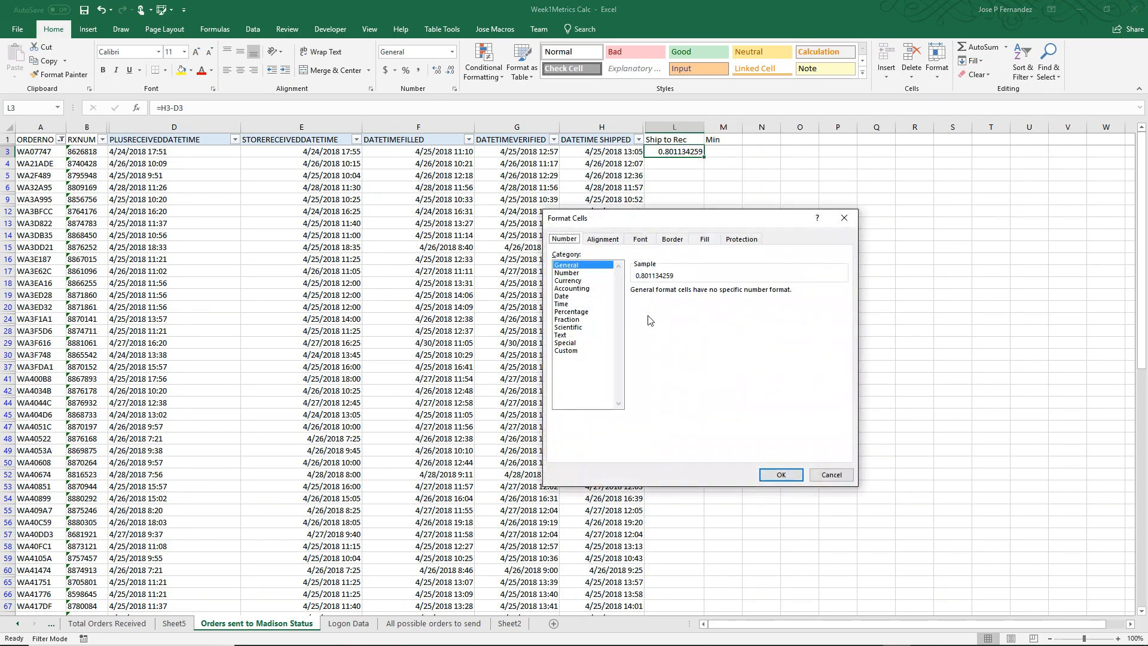
{"action": "left_click", "coordinate": [561, 305]}
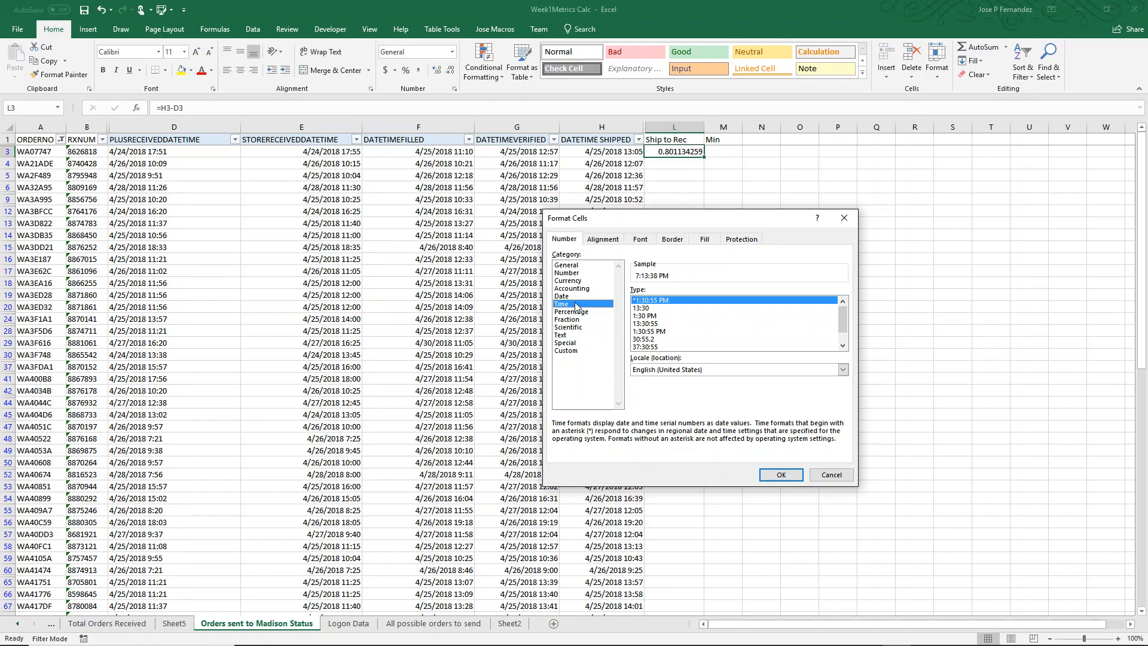
{"action": "left_click", "coordinate": [649, 346]}
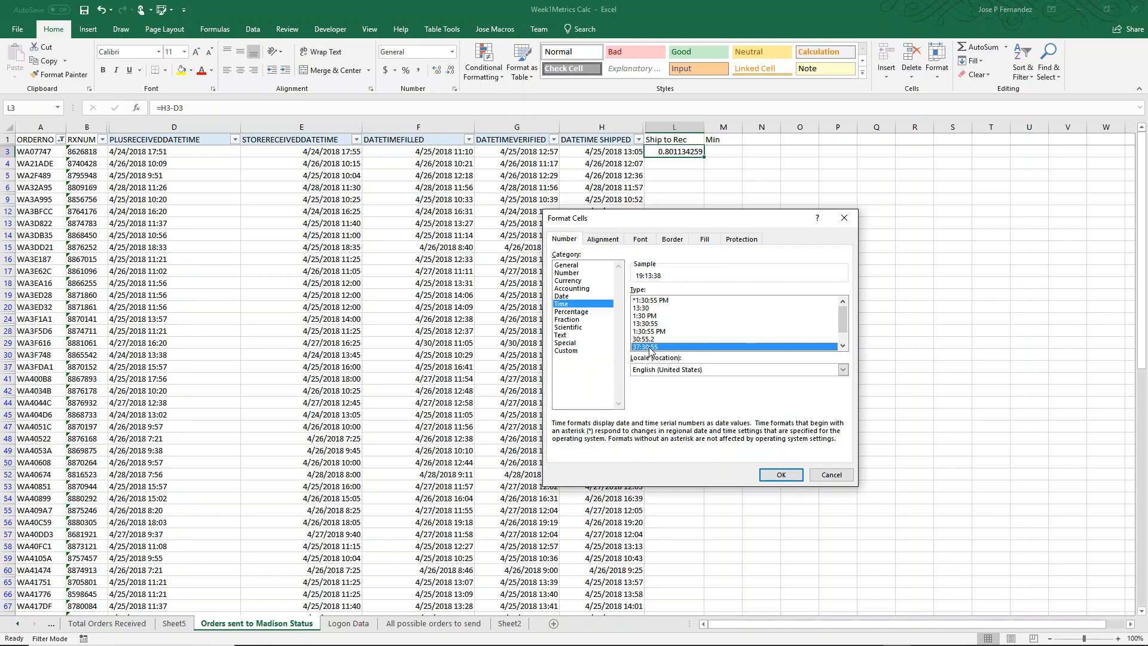
{"action": "left_click", "coordinate": [775, 478]}
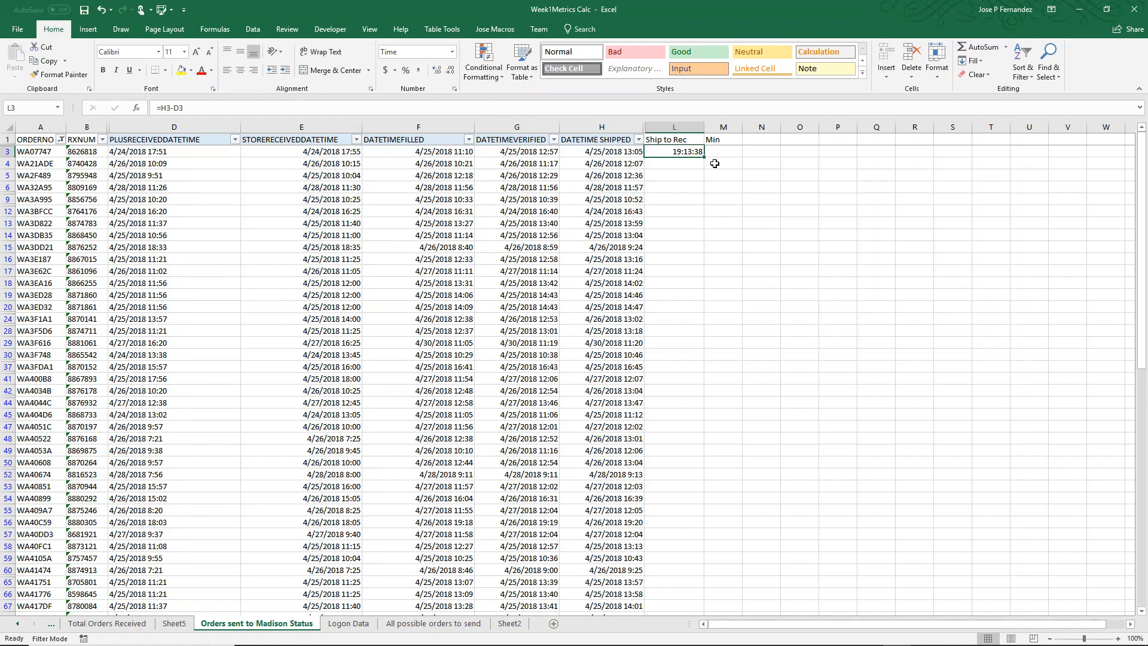
Fill the Ship to Rec formula from L3 down to the last order in row 103
{"action": "left_click", "coordinate": [738, 150]}
{"action": "left_click", "coordinate": [680, 151]}
{"action": "left_click_drag", "start_coordinate": [705, 160], "coordinate": [687, 588]}
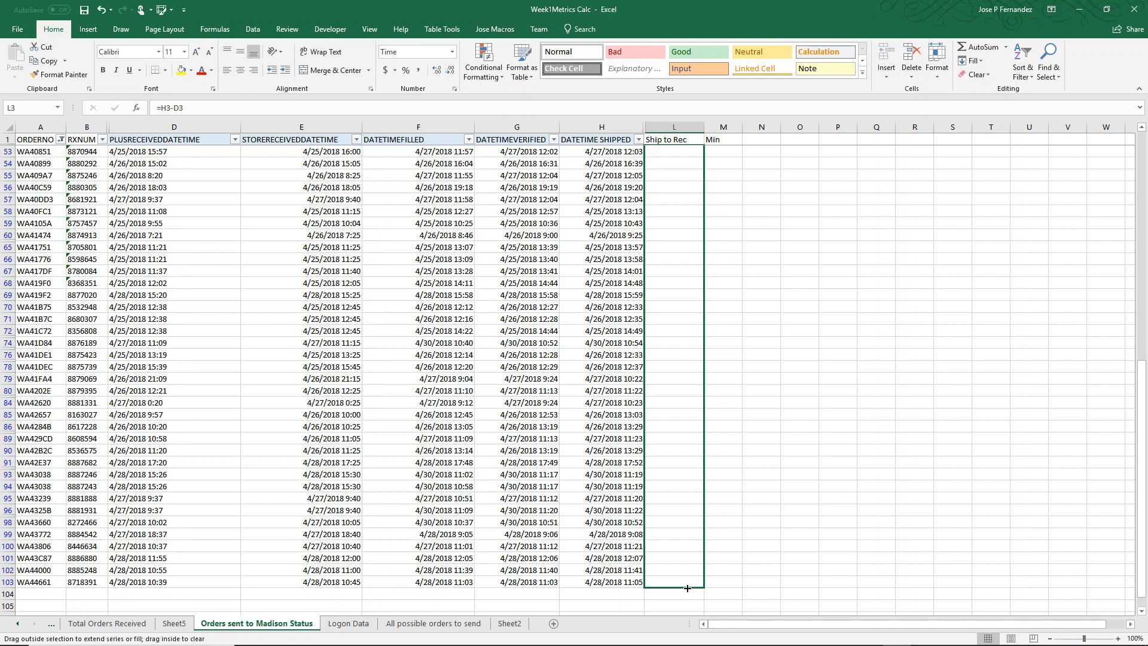
{"action": "left_click_drag", "start_coordinate": [688, 588], "coordinate": [688, 588]}
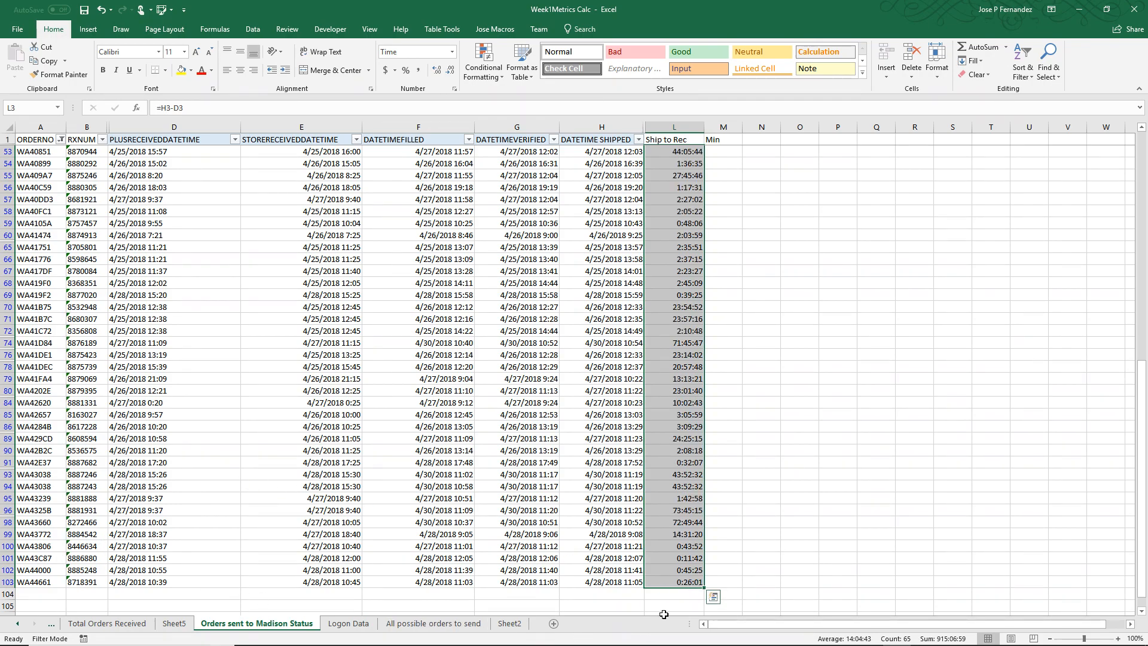
Review the calculated Ship to Rec durations throughout column L, checking the long ones in rows 96 to 99
{"action": "left_click", "coordinate": [679, 533]}
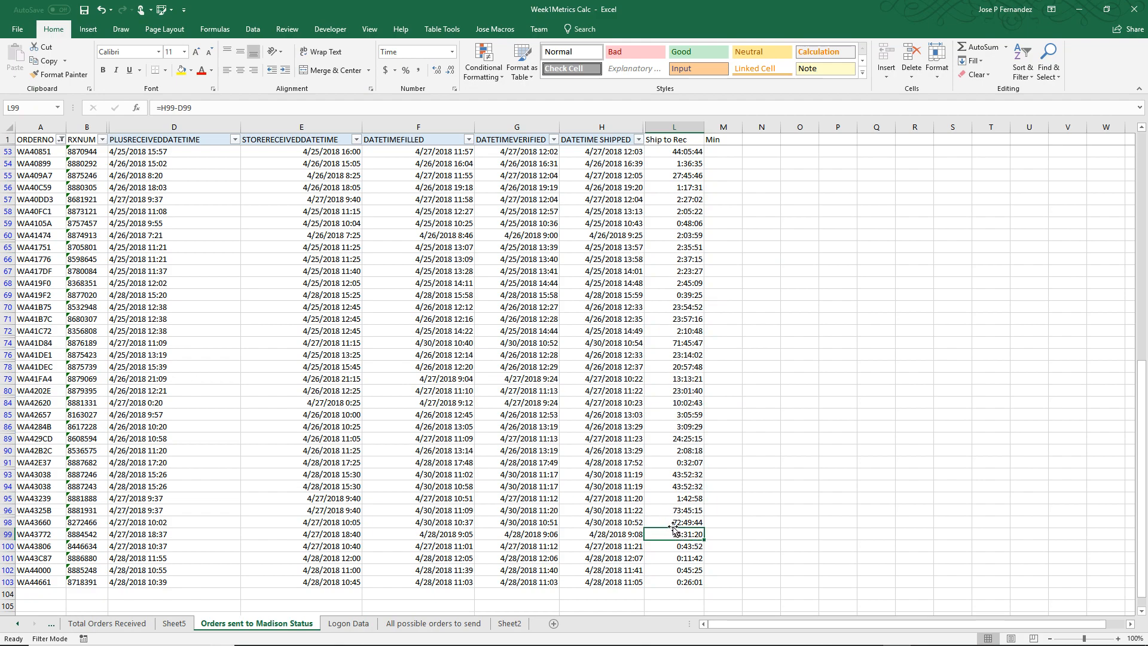
{"action": "left_click", "coordinate": [671, 522]}
{"action": "left_click", "coordinate": [687, 511]}
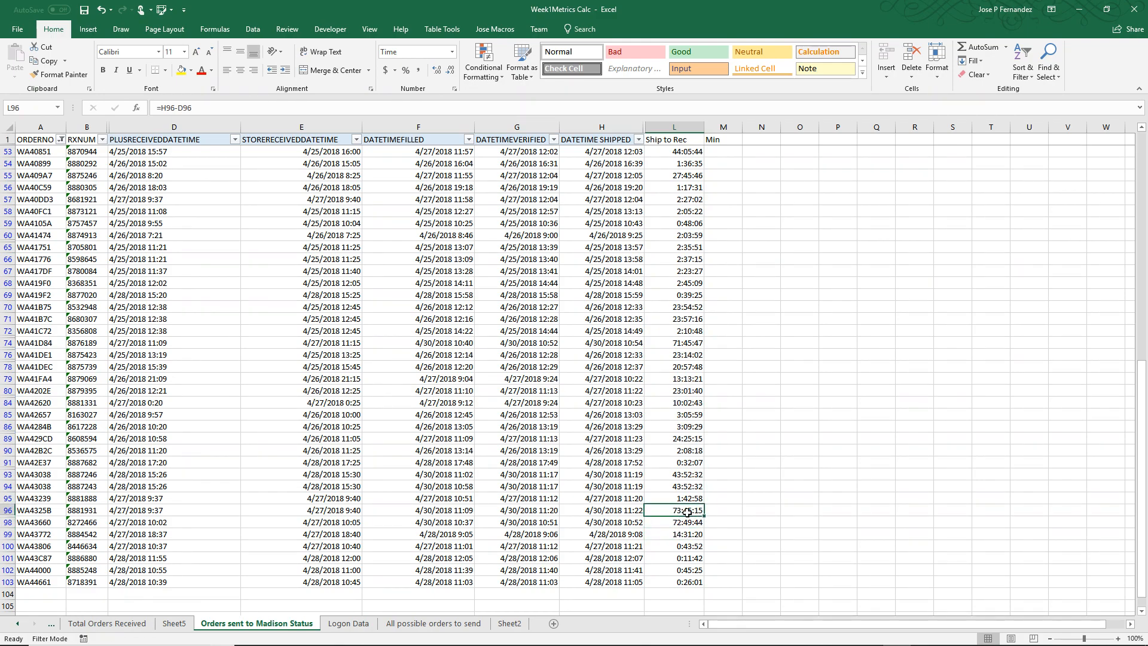
{"action": "left_click", "coordinate": [688, 522]}
{"action": "left_click", "coordinate": [687, 511]}
{"action": "scroll", "coordinate": [693, 473], "scroll_direction": "up", "scroll_amount": 3}
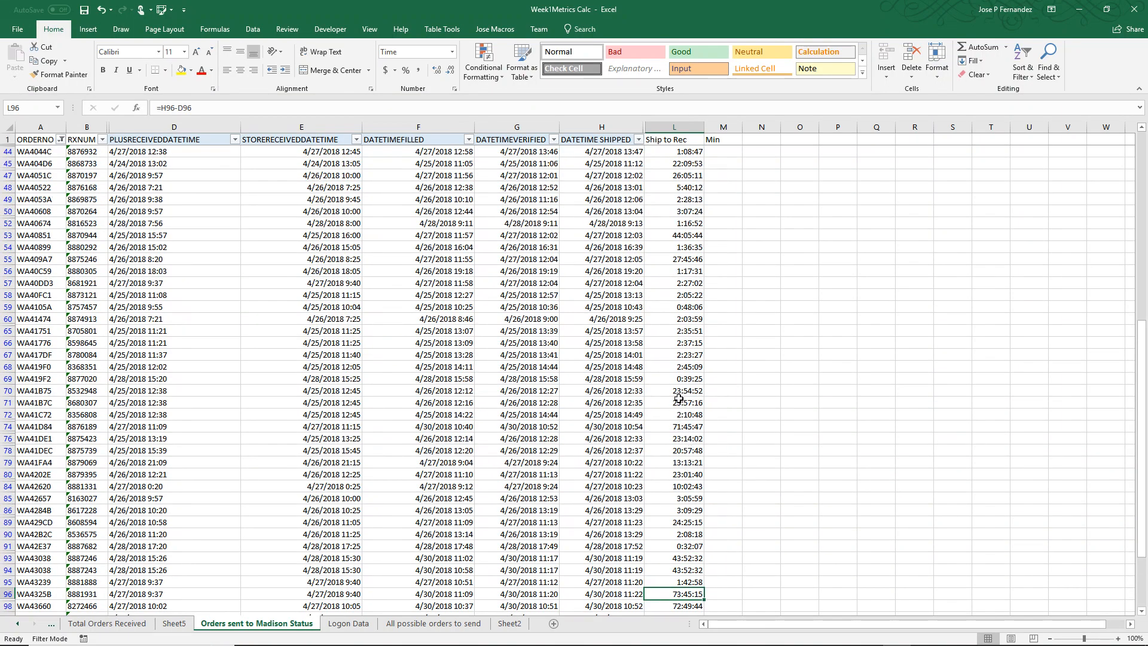
{"action": "scroll", "coordinate": [688, 388], "scroll_direction": "up", "scroll_amount": 2}
{"action": "scroll", "coordinate": [681, 282], "scroll_direction": "up", "scroll_amount": 3}
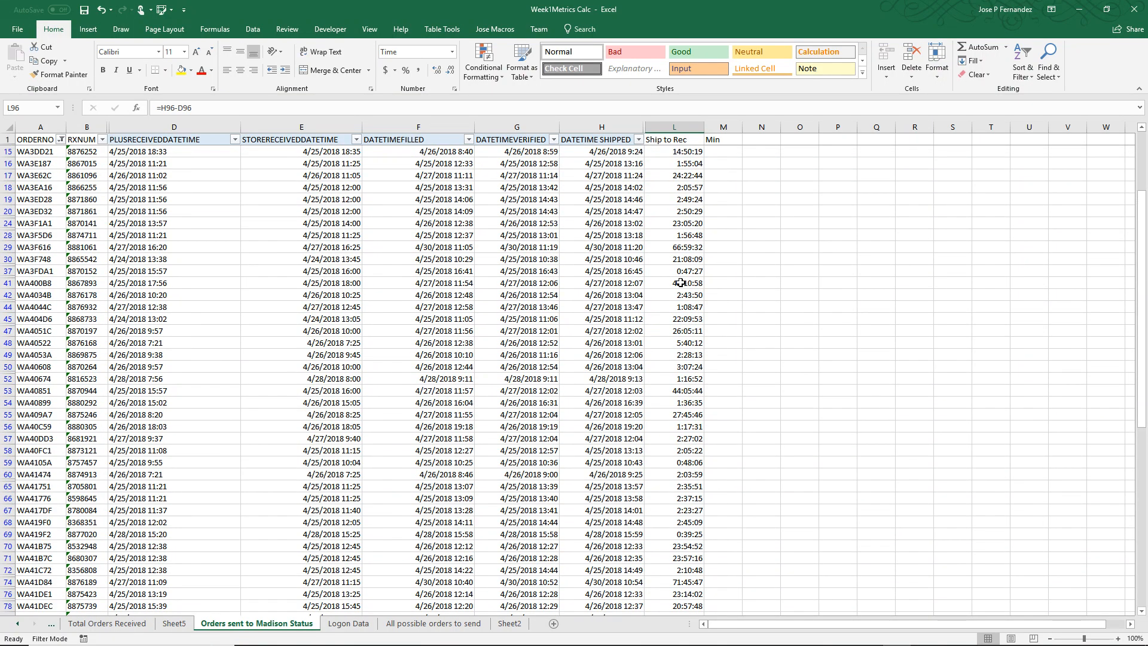
{"action": "scroll", "coordinate": [681, 283], "scroll_direction": "up", "scroll_amount": 3}
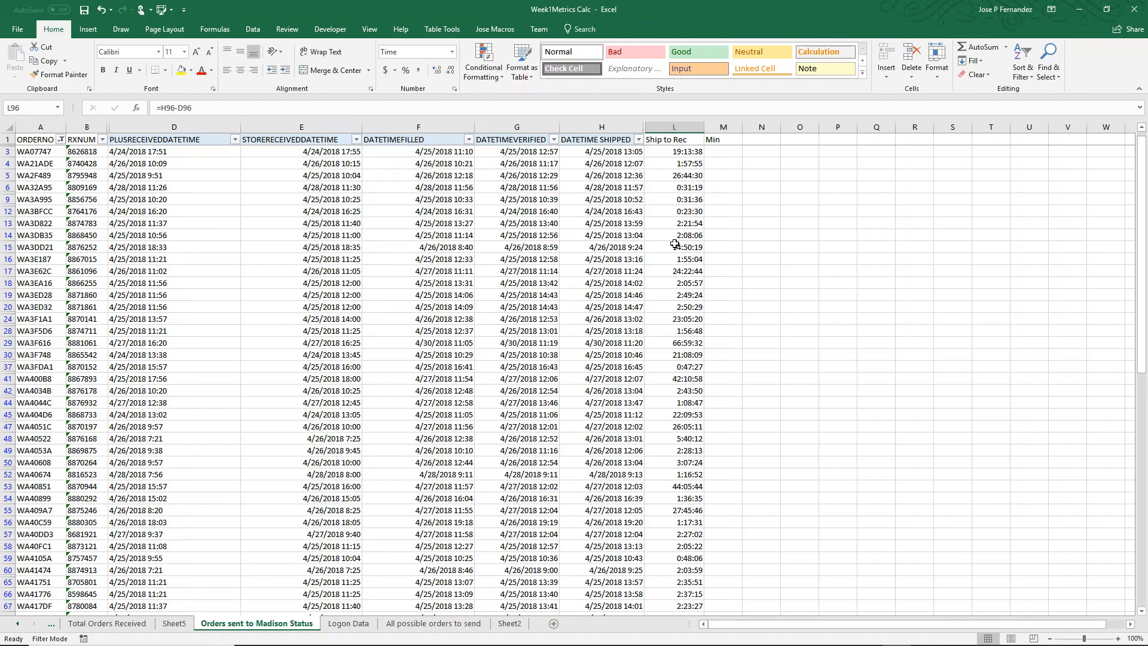
{"action": "scroll", "coordinate": [677, 282], "scroll_direction": "down", "scroll_amount": 2}
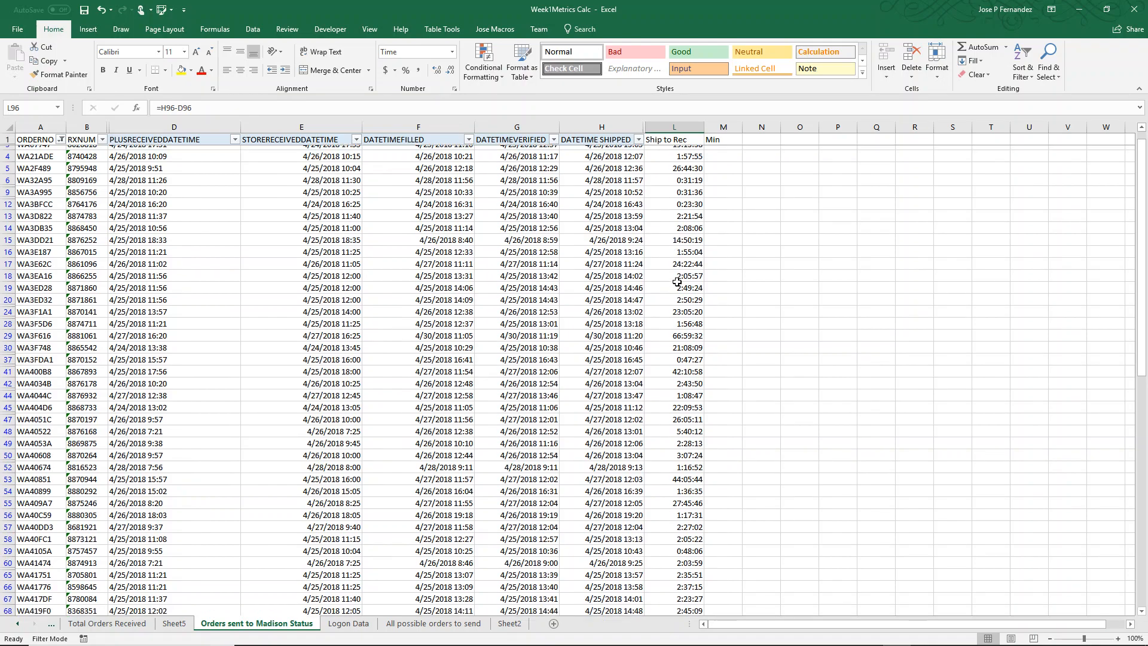
{"action": "scroll", "coordinate": [677, 282], "scroll_direction": "down", "scroll_amount": 2}
{"action": "scroll", "coordinate": [677, 281], "scroll_direction": "down", "scroll_amount": 4}
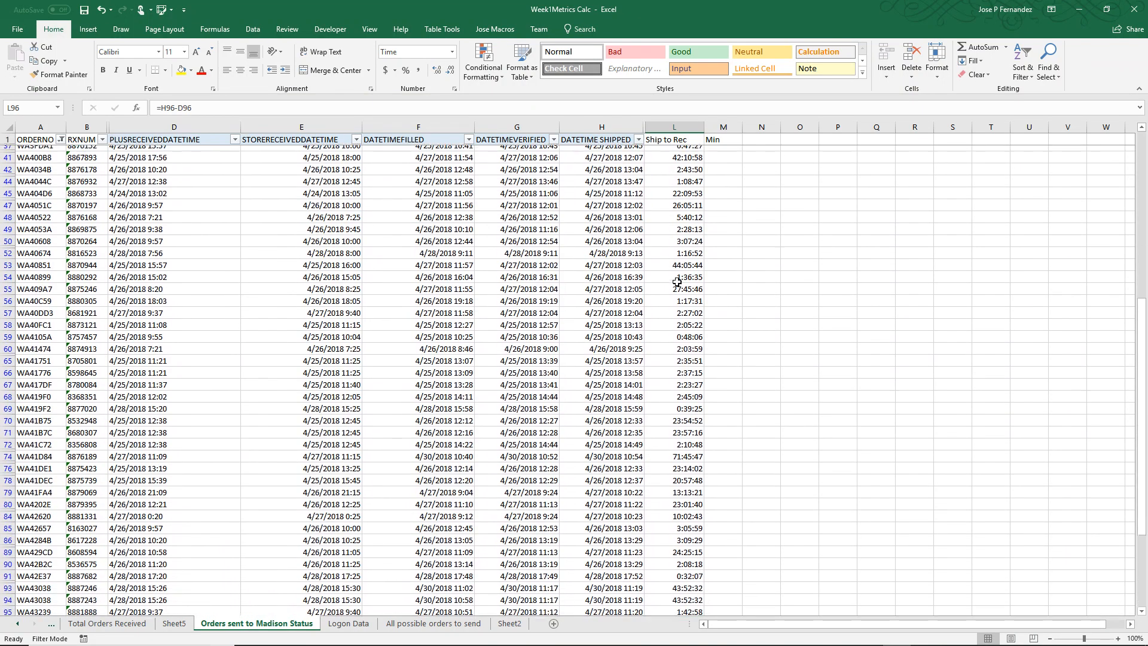
{"action": "scroll", "coordinate": [677, 281], "scroll_direction": "down", "scroll_amount": 2}
{"action": "scroll", "coordinate": [677, 282], "scroll_direction": "up", "scroll_amount": 9}
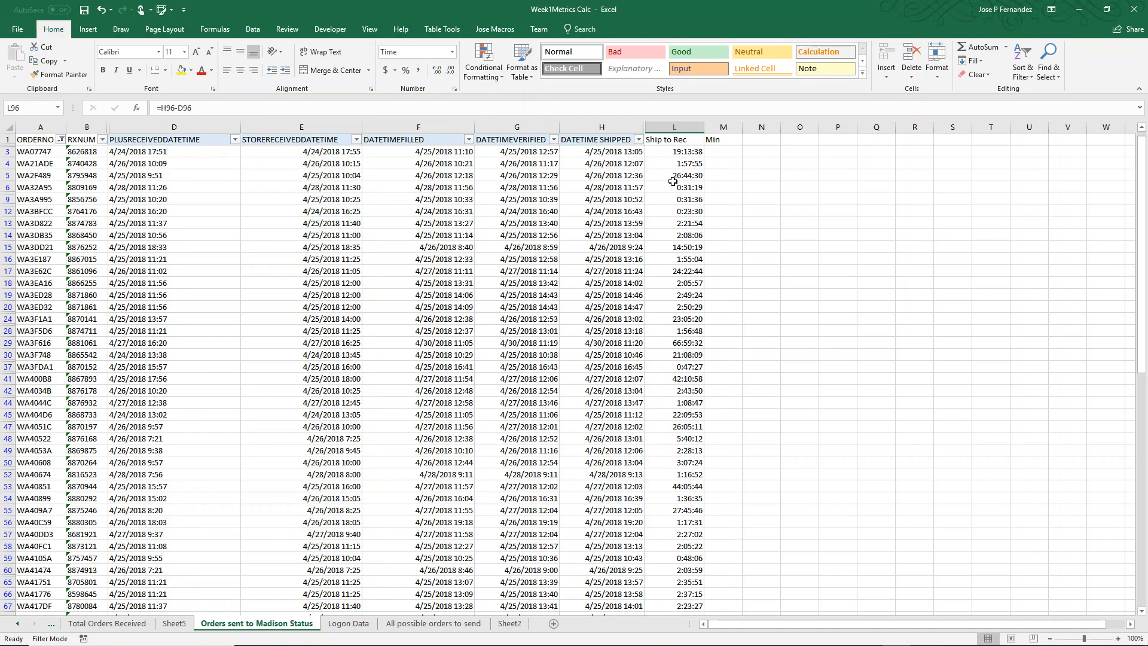
Enter the formula =L3*24*60 in cell M3 under Min to convert the Ship to Rec duration to minutes
{"action": "left_click", "coordinate": [680, 153]}
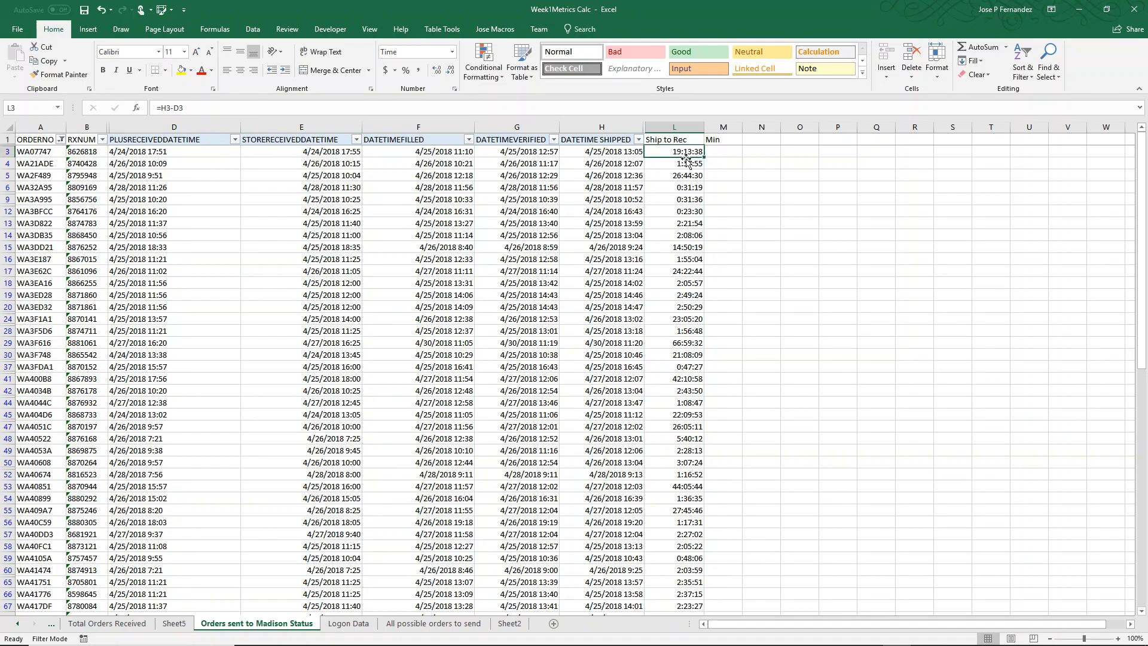
{"action": "left_click", "coordinate": [716, 153]}
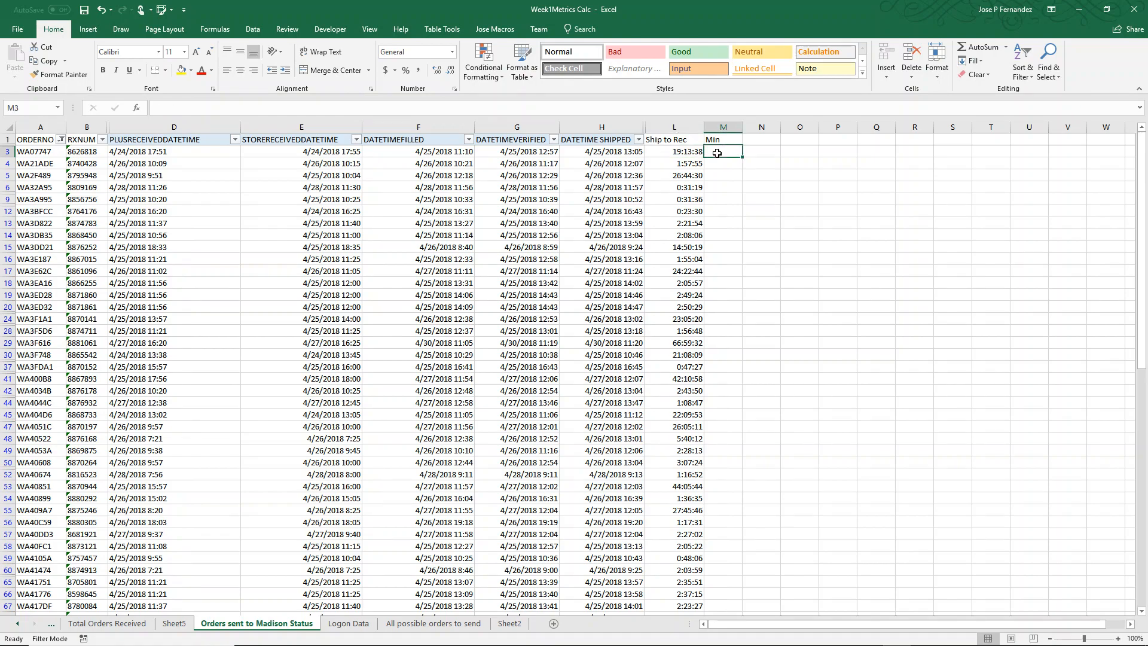
{"action": "type", "text": "="}
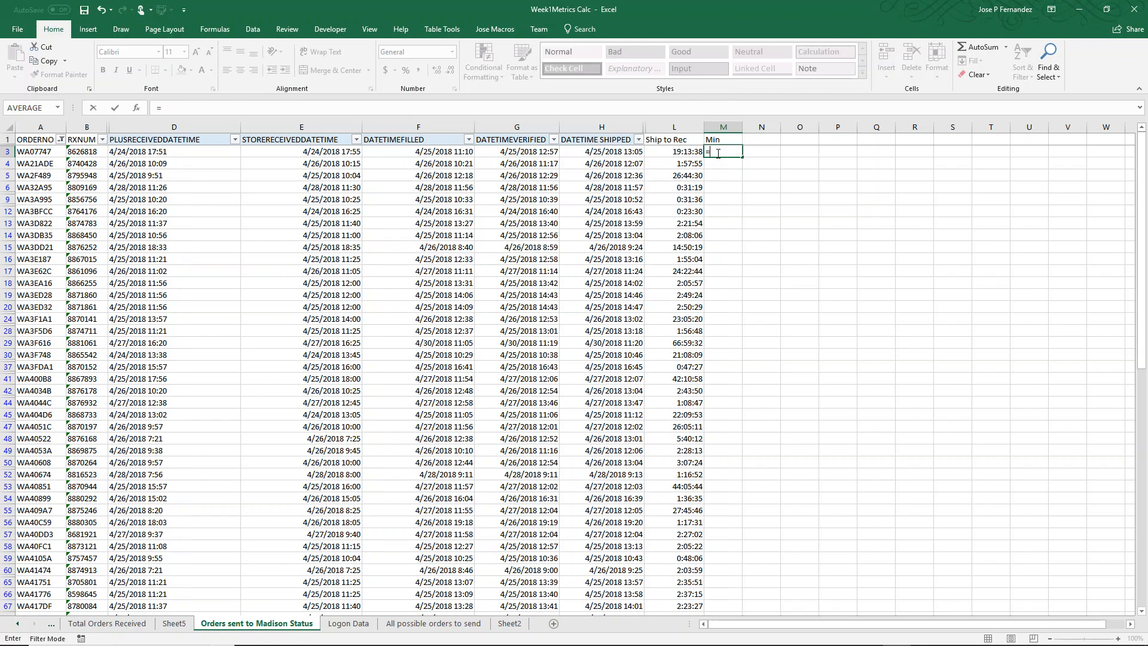
{"action": "left_click", "coordinate": [675, 151]}
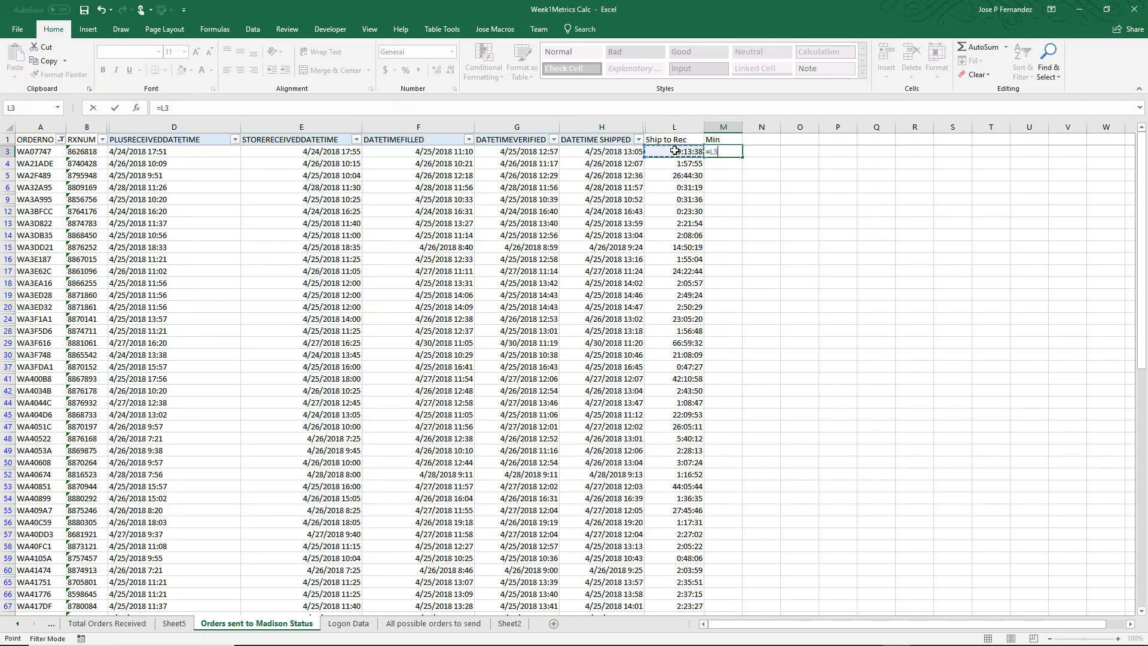
{"action": "type", "text": "*24"}
{"action": "type", "text": "*60"}
{"action": "key", "text": "Tab"}
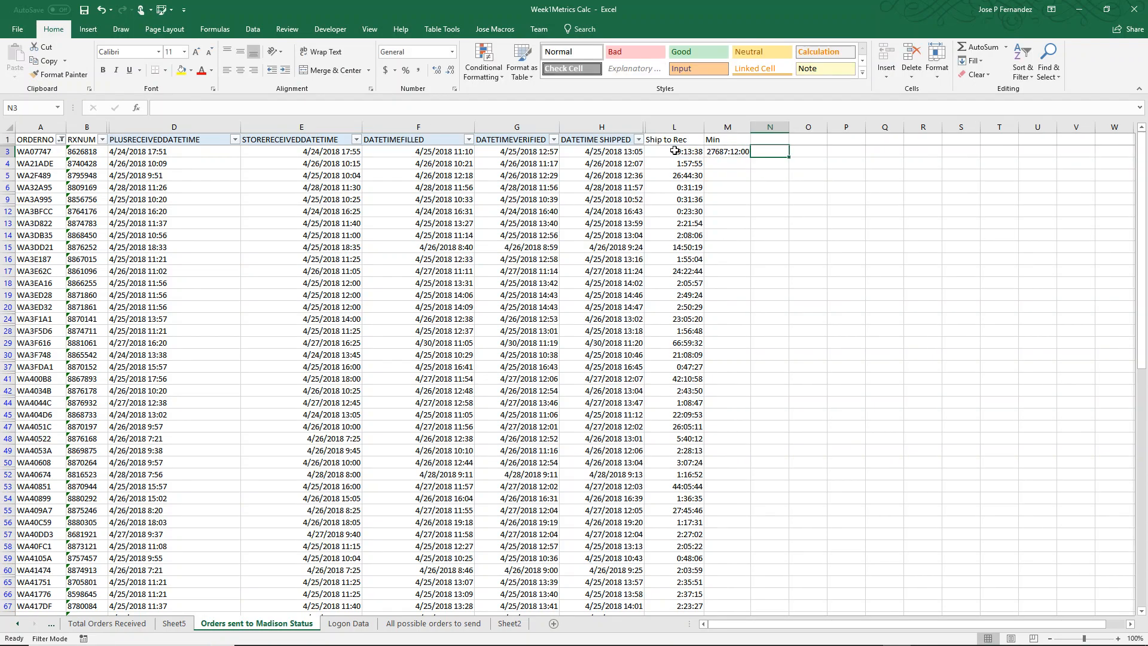
Format cell M3 with the Number category and 0 decimal places
{"action": "left_click", "coordinate": [737, 151]}
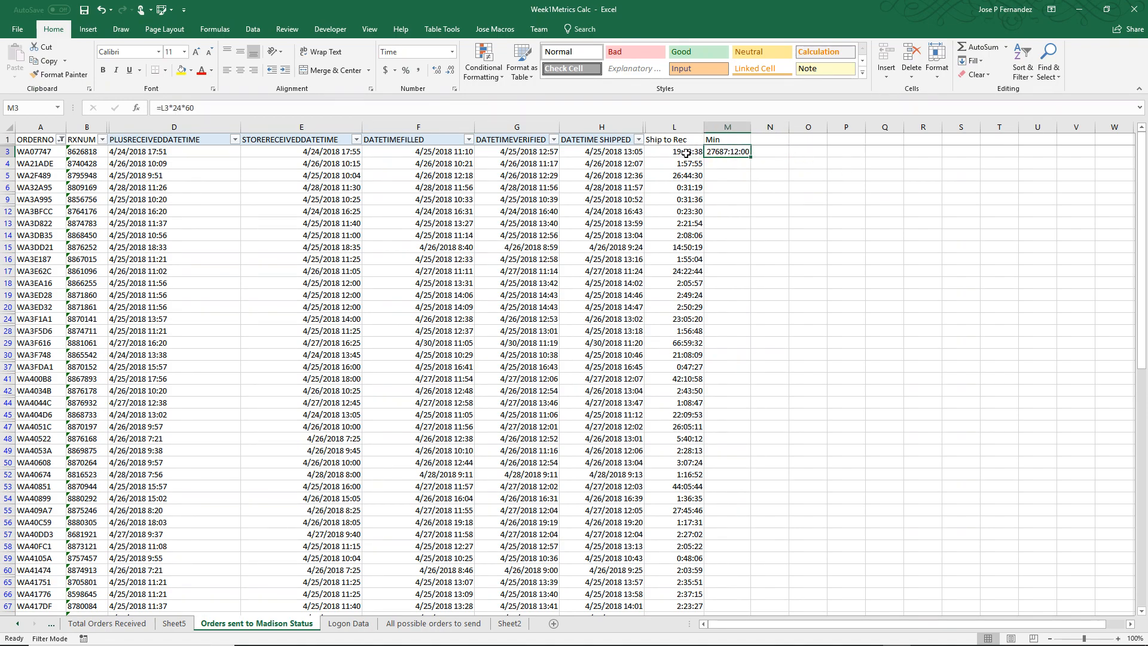
{"action": "left_click", "coordinate": [686, 153]}
{"action": "left_click", "coordinate": [715, 151]}
{"action": "left_click", "coordinate": [685, 153]}
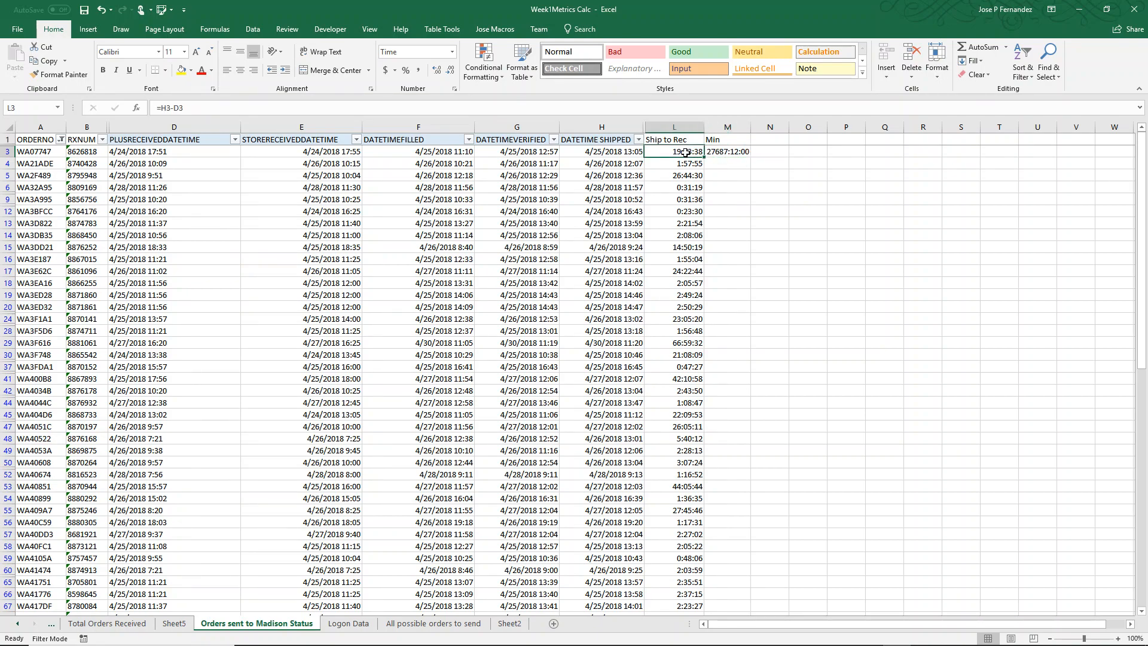
{"action": "left_click", "coordinate": [726, 152]}
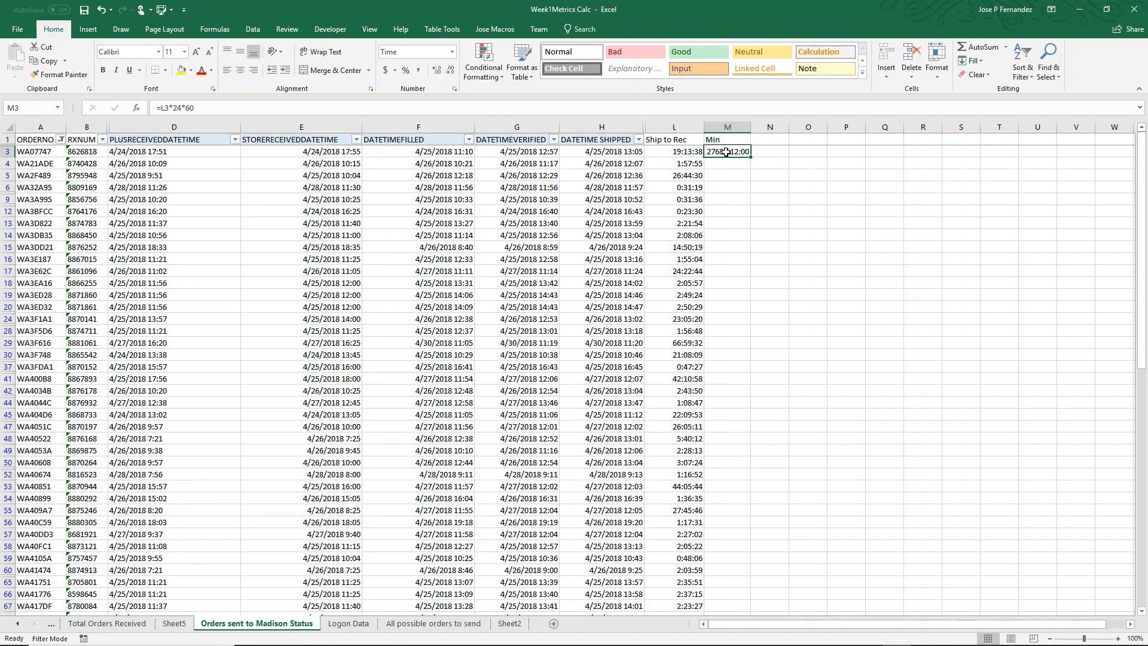
{"action": "right_click", "coordinate": [726, 153]}
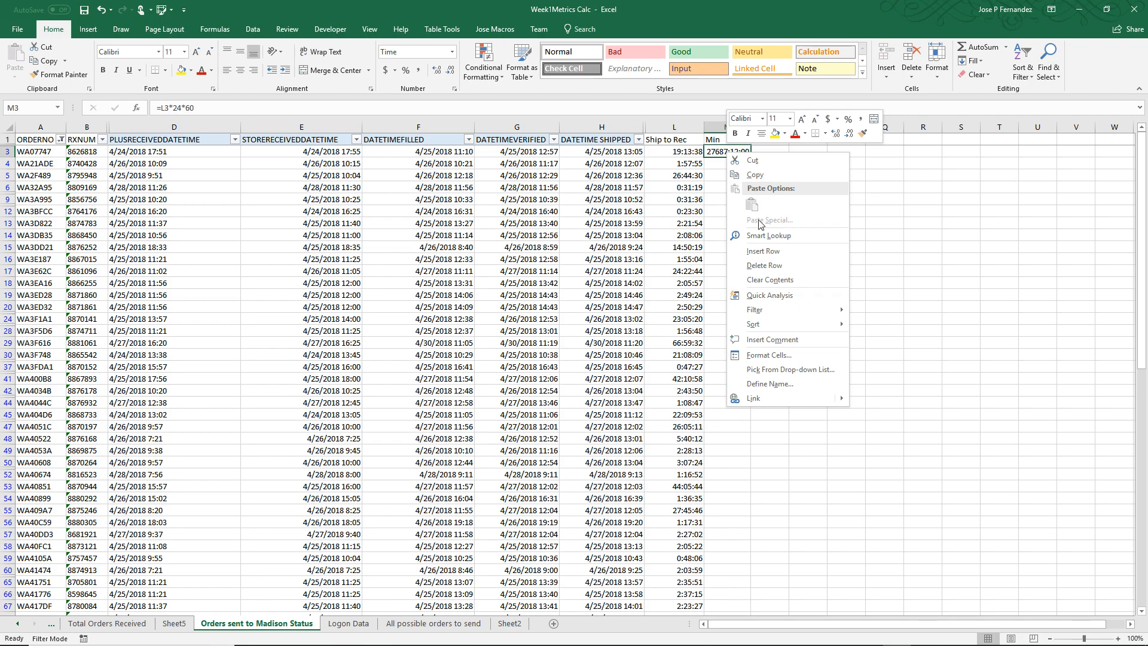
{"action": "left_click", "coordinate": [765, 355]}
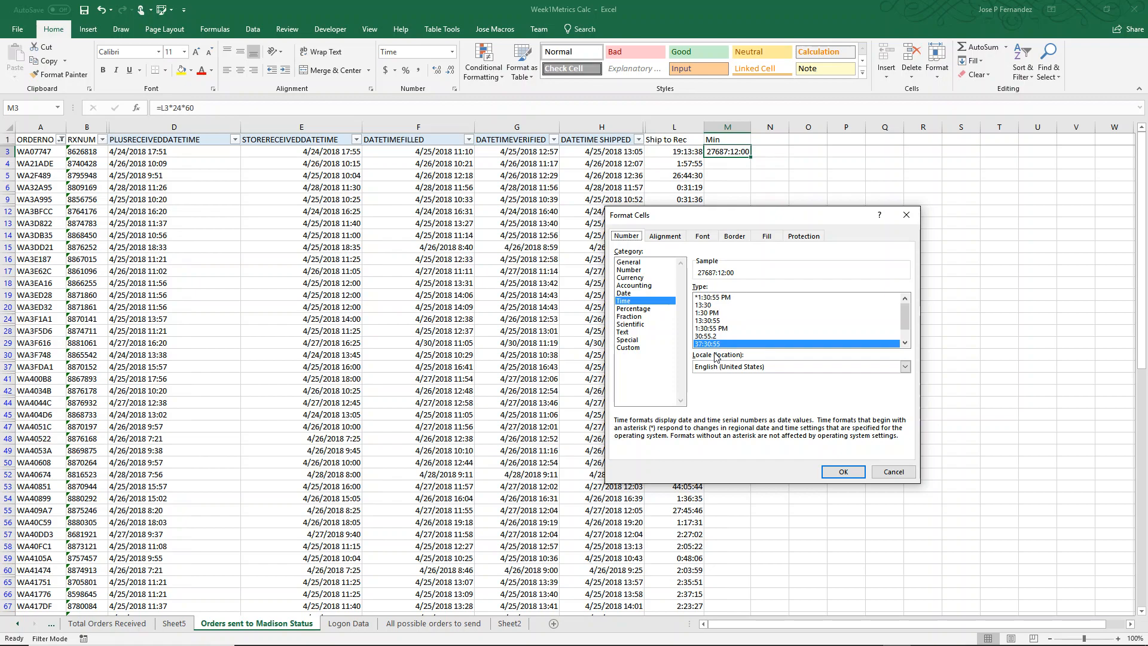
{"action": "left_click", "coordinate": [625, 270]}
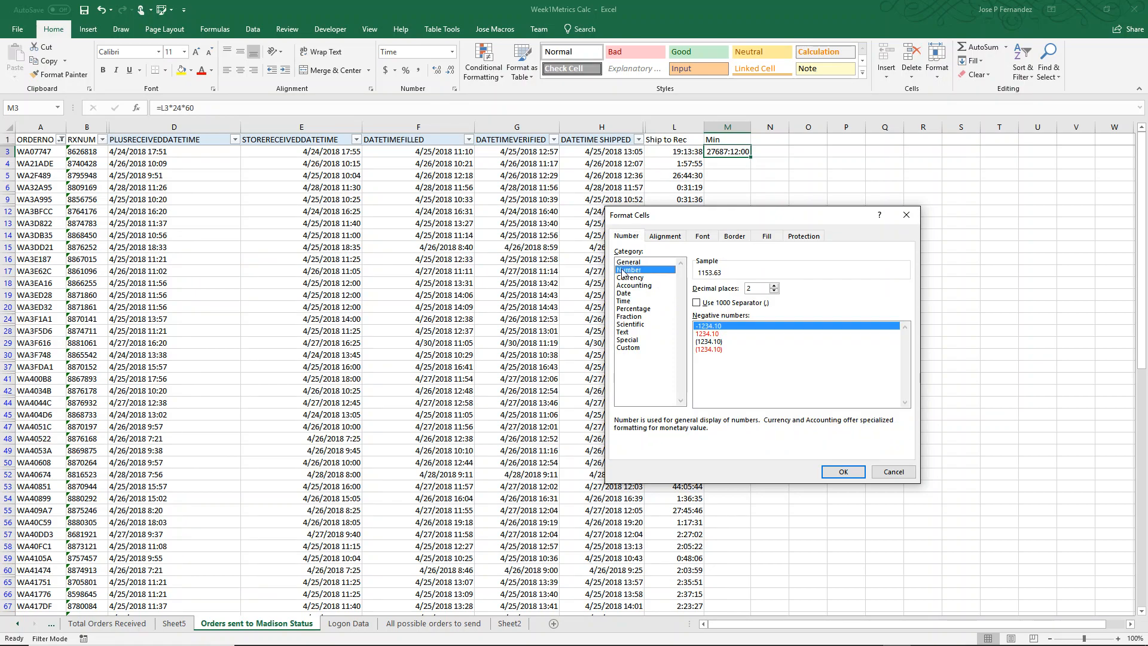
{"action": "left_click", "coordinate": [773, 291]}
{"action": "left_click", "coordinate": [774, 292]}
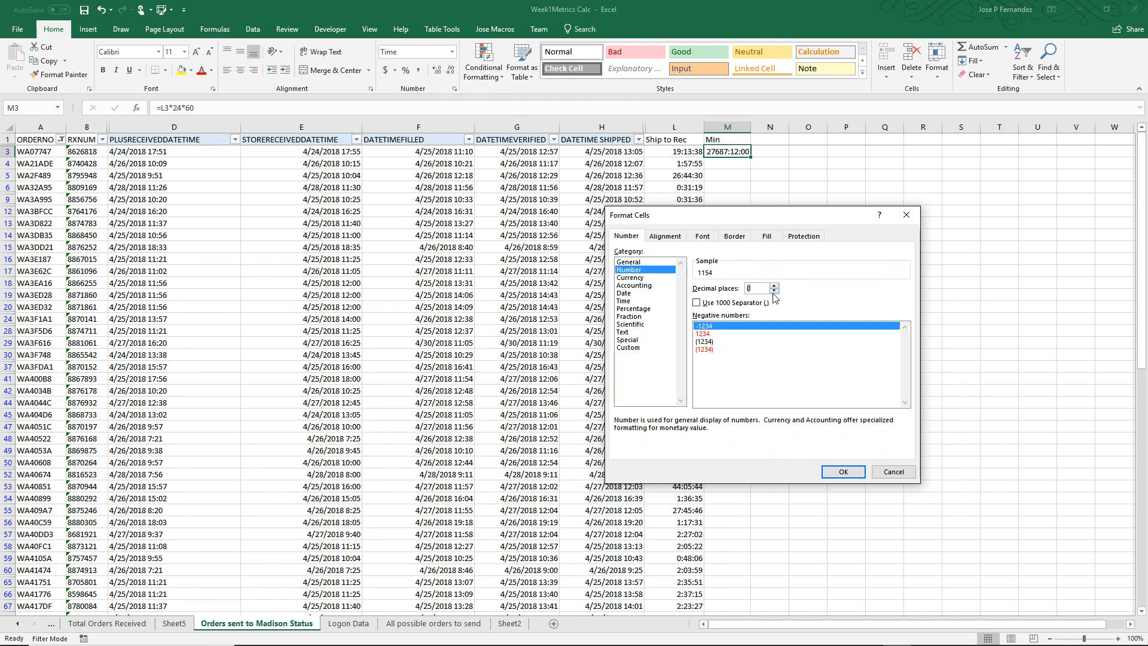
{"action": "left_click", "coordinate": [774, 286]}
{"action": "left_click", "coordinate": [774, 285]}
{"action": "left_click", "coordinate": [774, 291]}
{"action": "left_click", "coordinate": [774, 293]}
{"action": "left_click", "coordinate": [832, 472]}
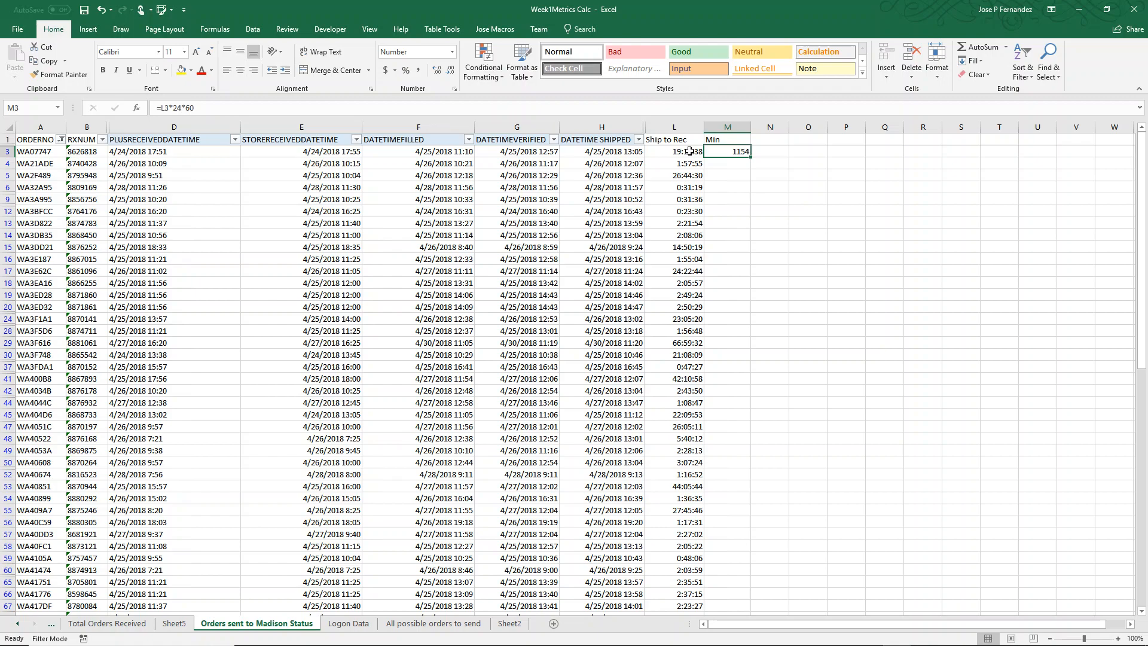
Fill the Min formula from M3 down to the last order in row 103
{"action": "left_click", "coordinate": [682, 197]}
{"action": "left_click", "coordinate": [683, 154]}
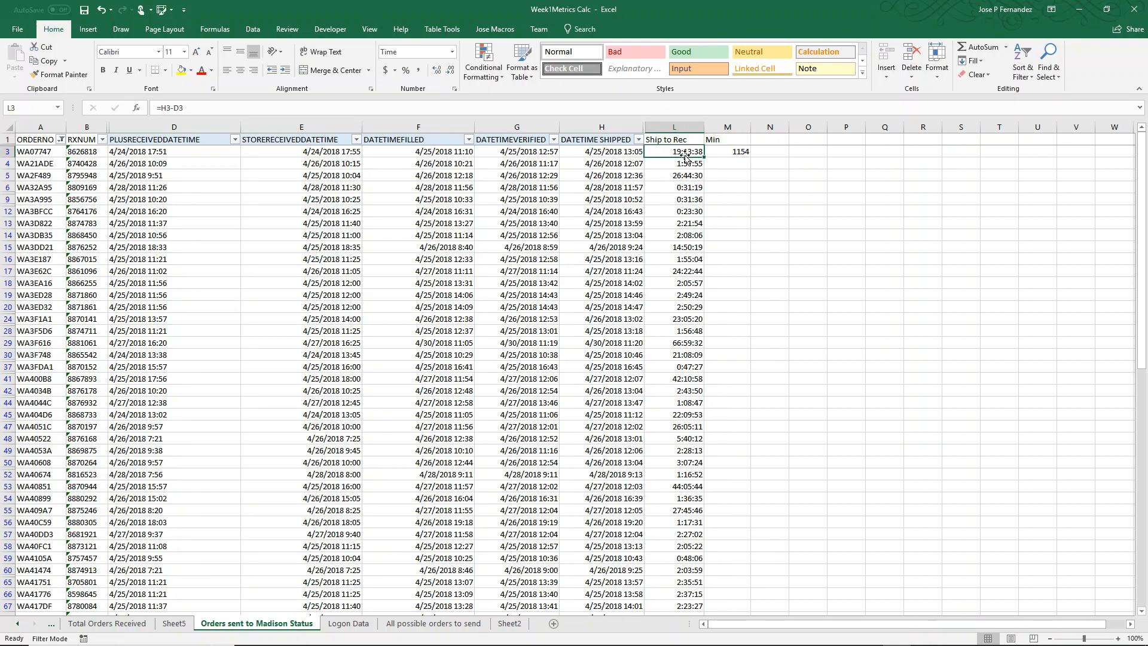
{"action": "left_click", "coordinate": [744, 152]}
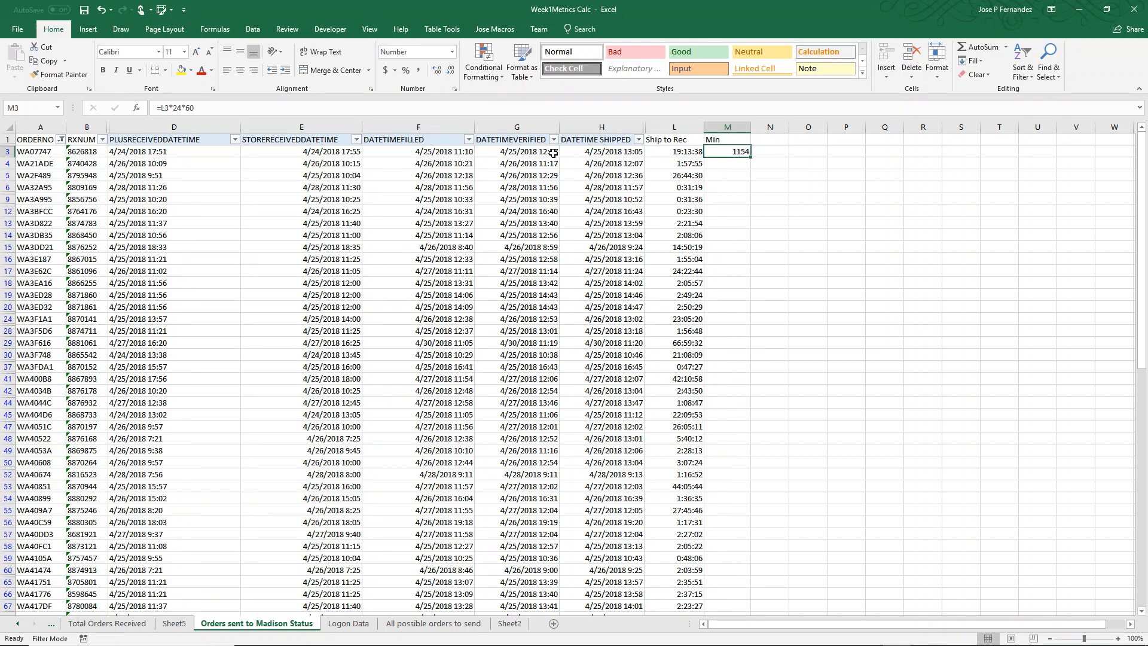
{"action": "left_click", "coordinate": [590, 154]}
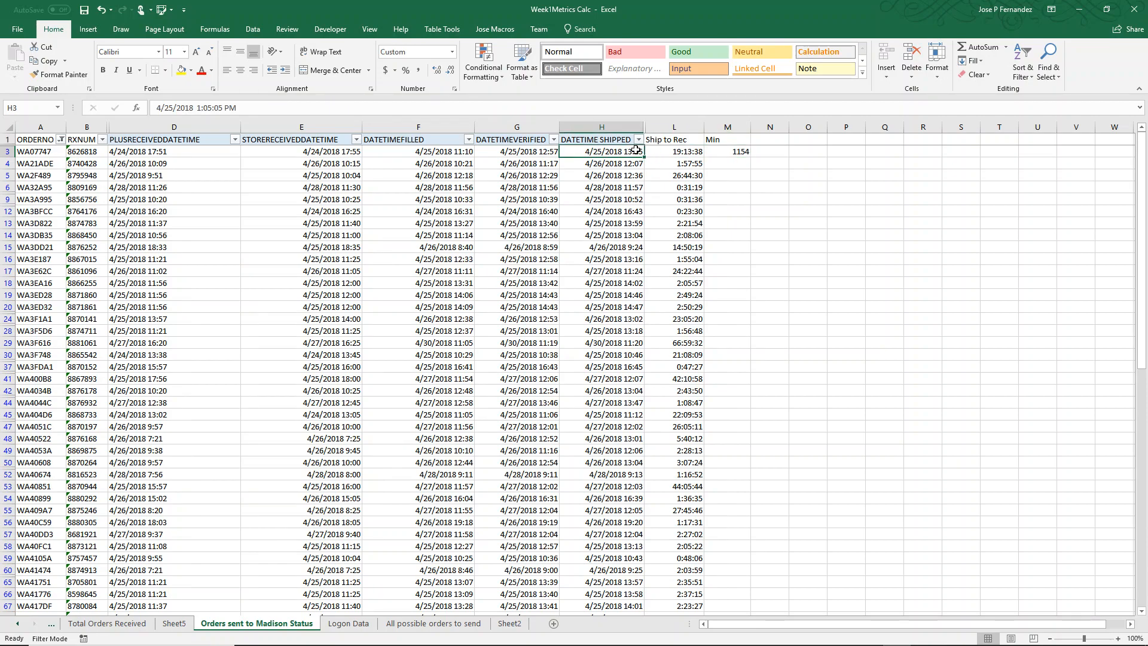
{"action": "left_click", "coordinate": [133, 155]}
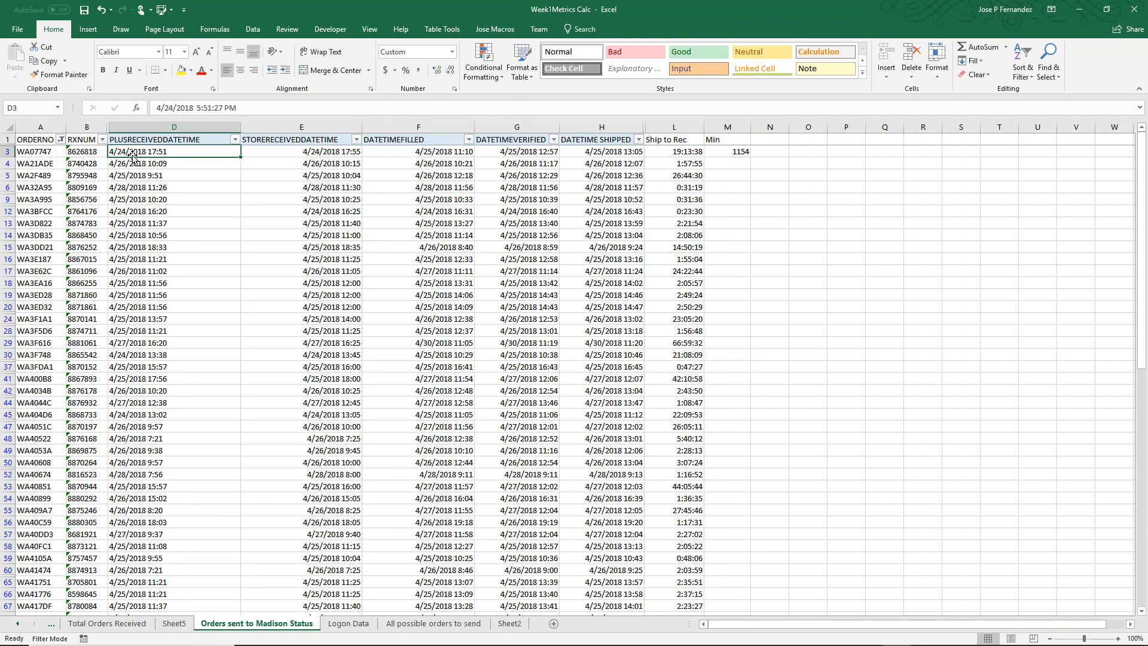
{"action": "left_click", "coordinate": [725, 156]}
{"action": "left_click_drag", "start_coordinate": [752, 160], "coordinate": [727, 580]}
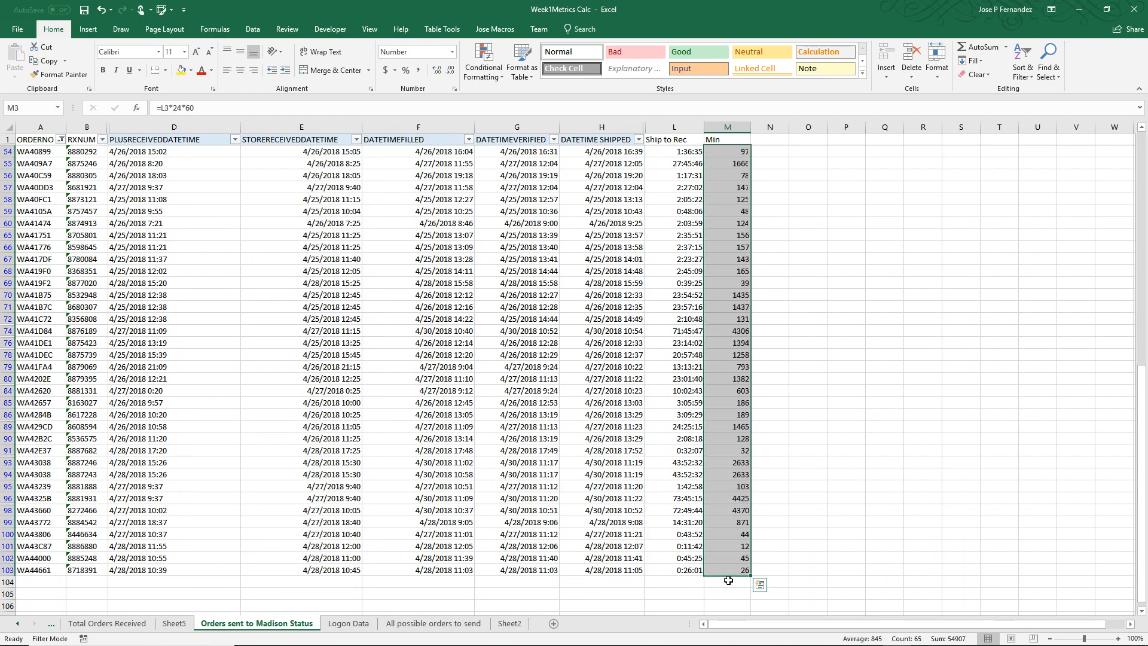
{"action": "scroll", "coordinate": [728, 488], "scroll_direction": "up", "scroll_amount": 4}
{"action": "scroll", "coordinate": [728, 488], "scroll_direction": "up", "scroll_amount": 6}
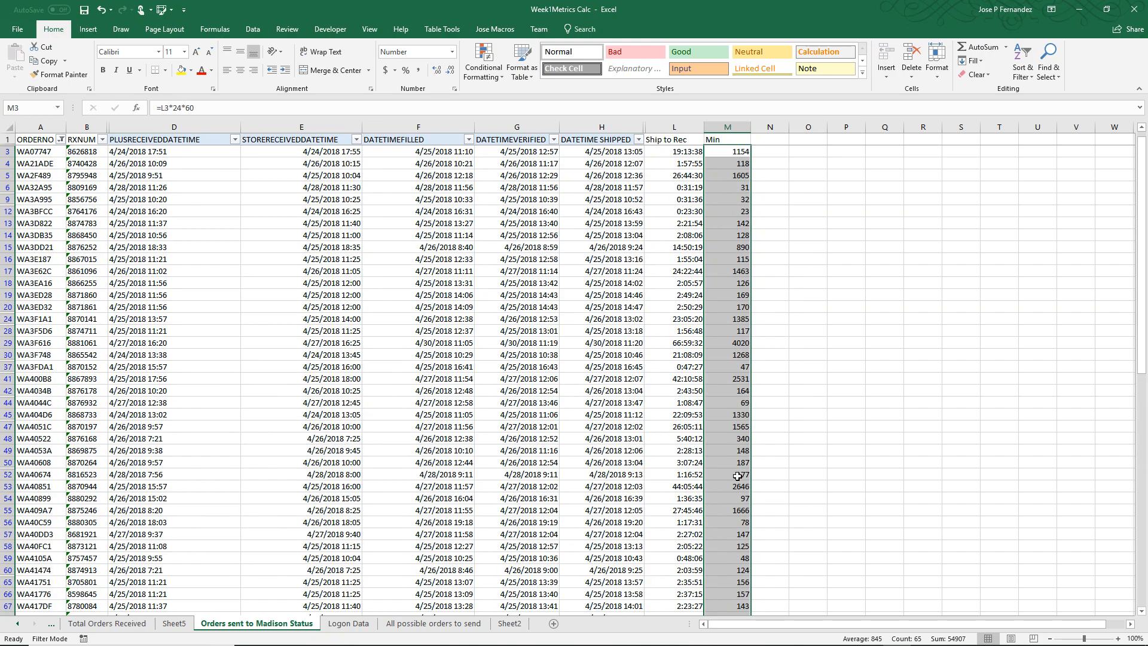
{"action": "scroll", "coordinate": [737, 453], "scroll_direction": "down", "scroll_amount": 8}
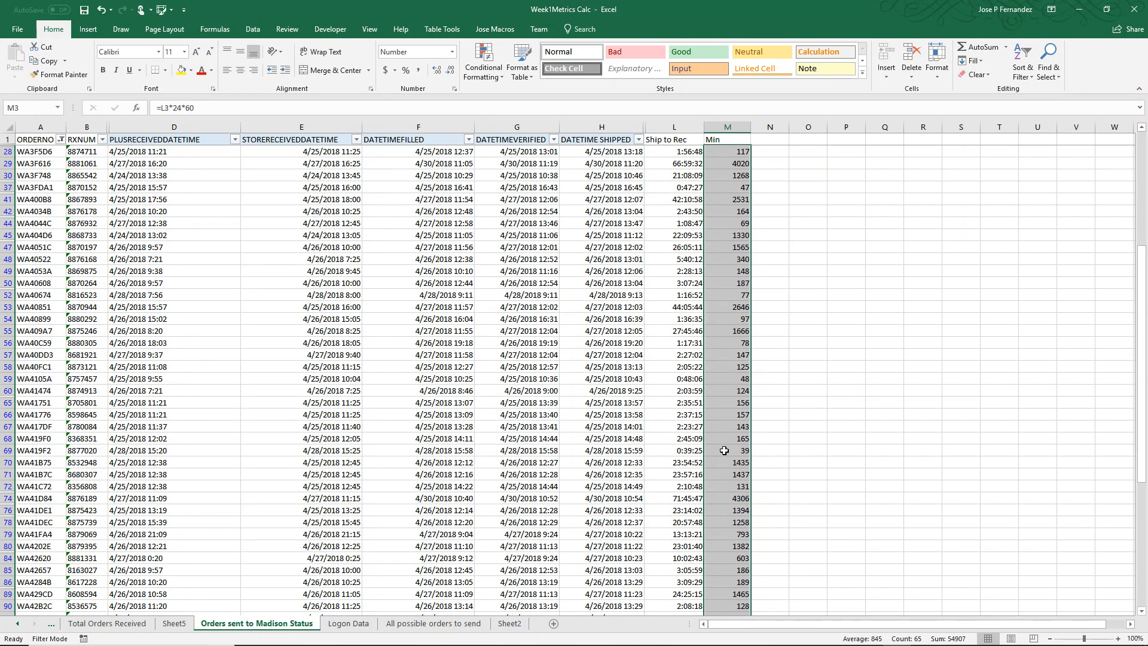
{"action": "scroll", "coordinate": [720, 449], "scroll_direction": "down", "scroll_amount": 4}
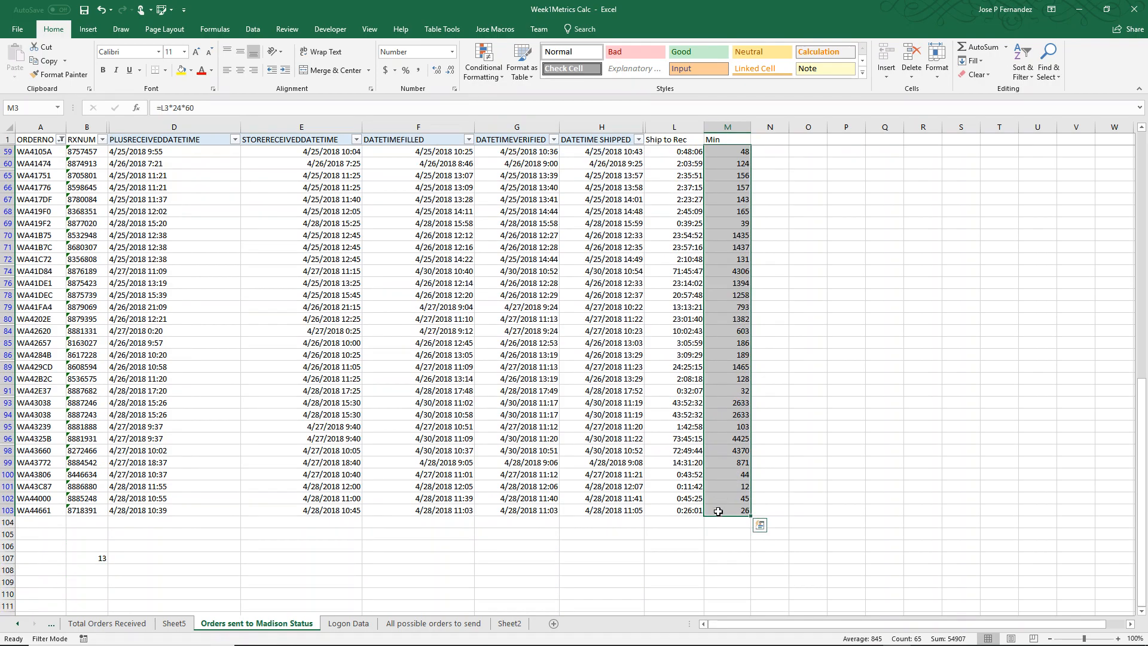
Enter the label Avg Tran in cell L104 below the Ship to Rec durations
{"action": "left_click", "coordinate": [667, 524]}
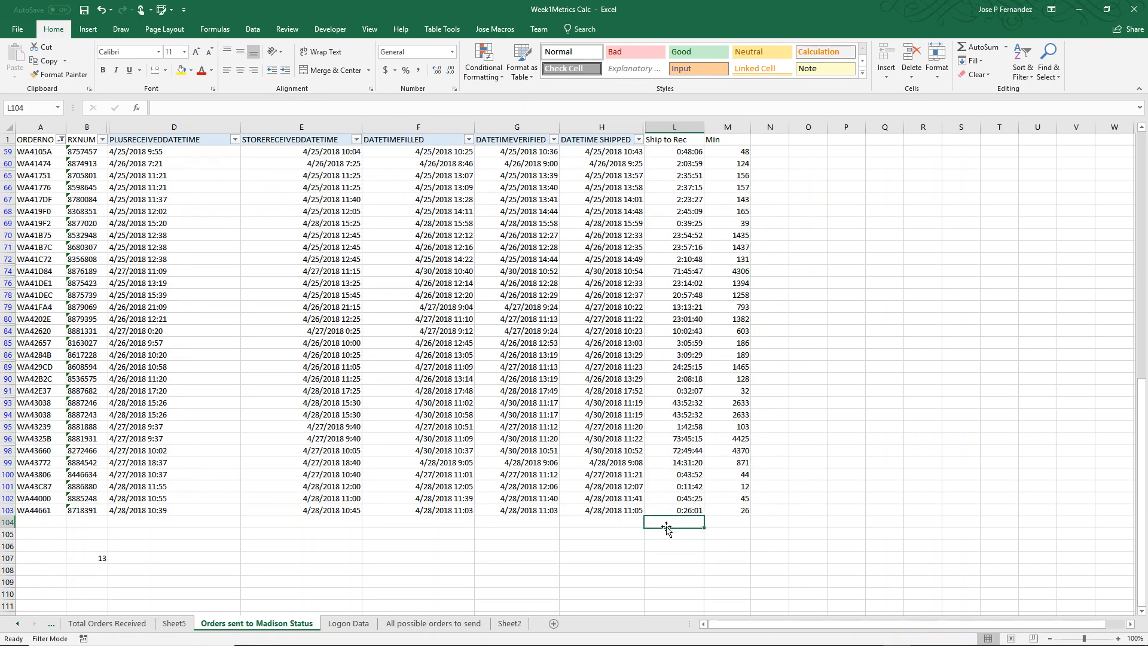
{"action": "type", "text": "Avg"}
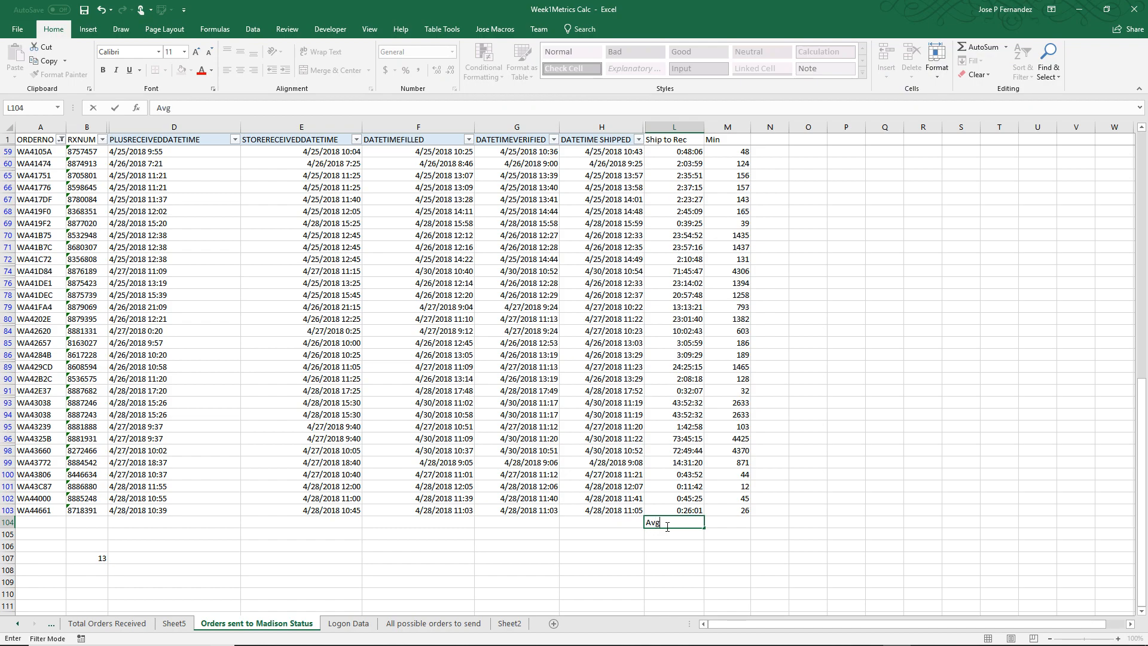
{"action": "type", "text": " Tran"}
Insert an AVERAGE function in cell M104 covering the Min values in M3:M103
{"action": "left_click", "coordinate": [728, 524]}
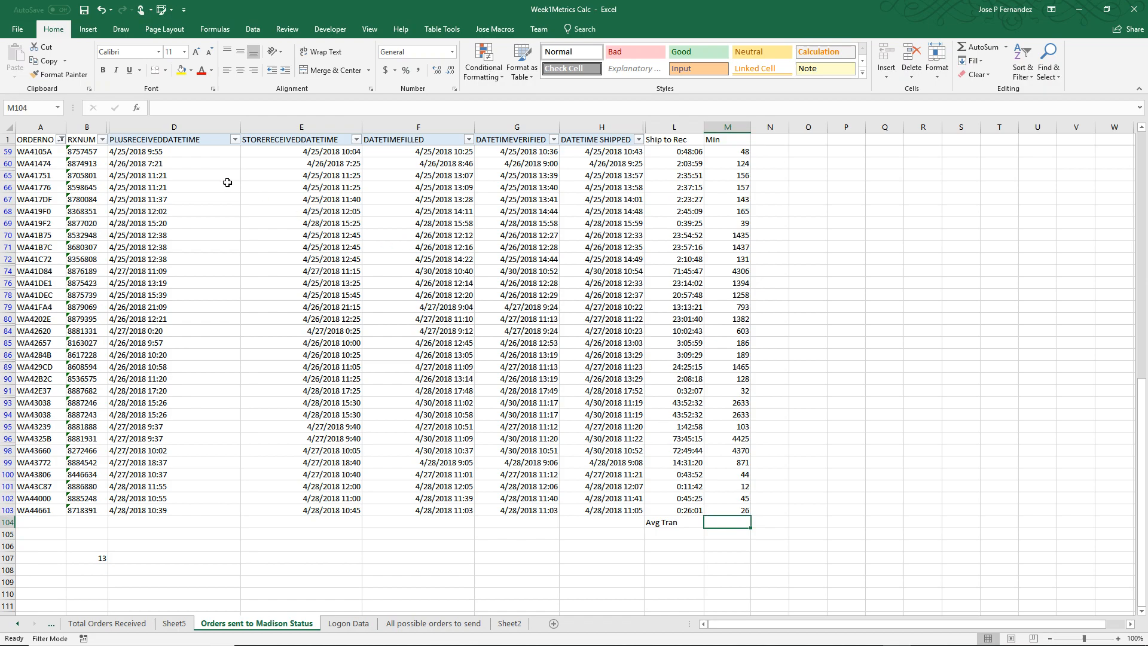
{"action": "left_click", "coordinate": [137, 107]}
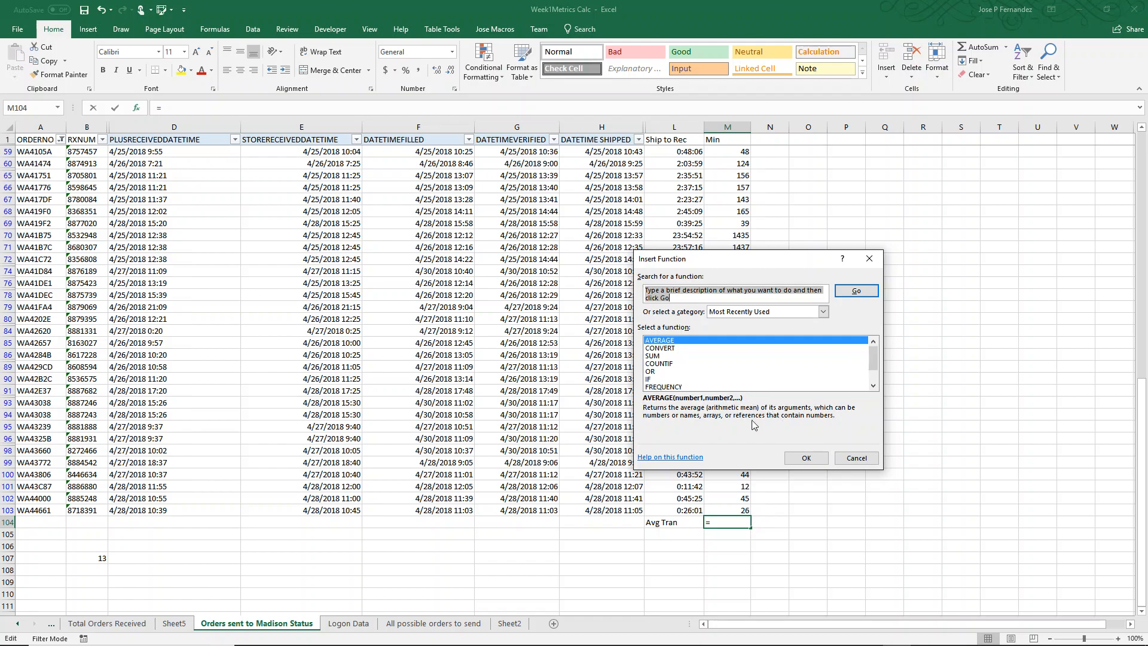
{"action": "left_click", "coordinate": [805, 458]}
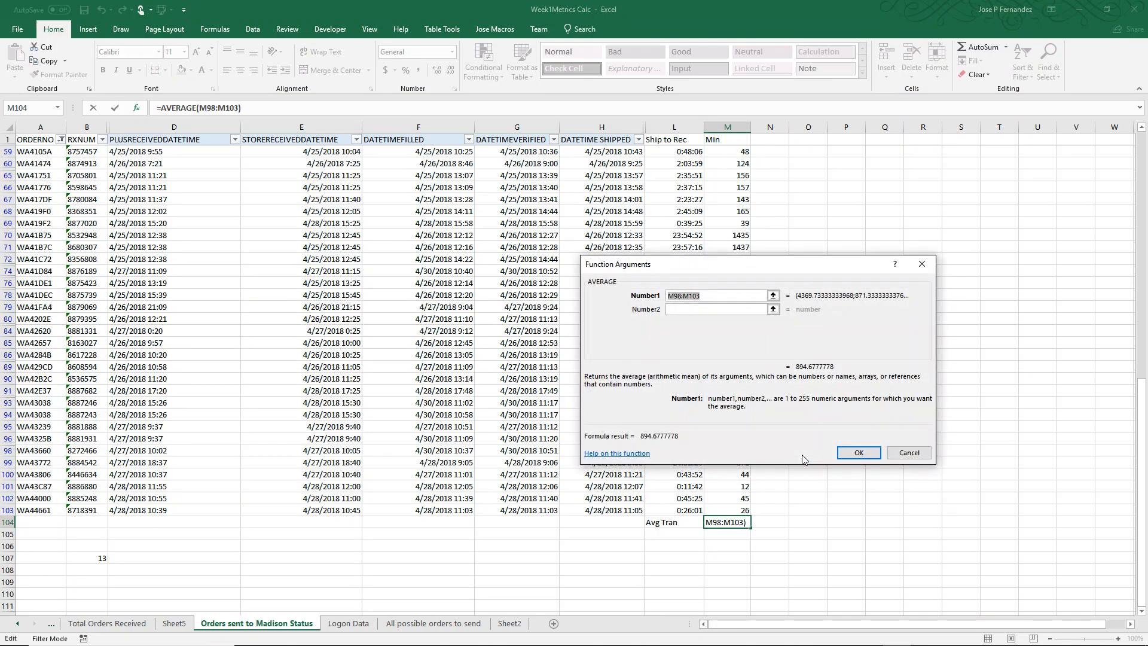
{"action": "left_click", "coordinate": [772, 296]}
{"action": "left_click_drag", "start_coordinate": [726, 510], "coordinate": [728, 150]}
{"action": "left_click", "coordinate": [928, 281]}
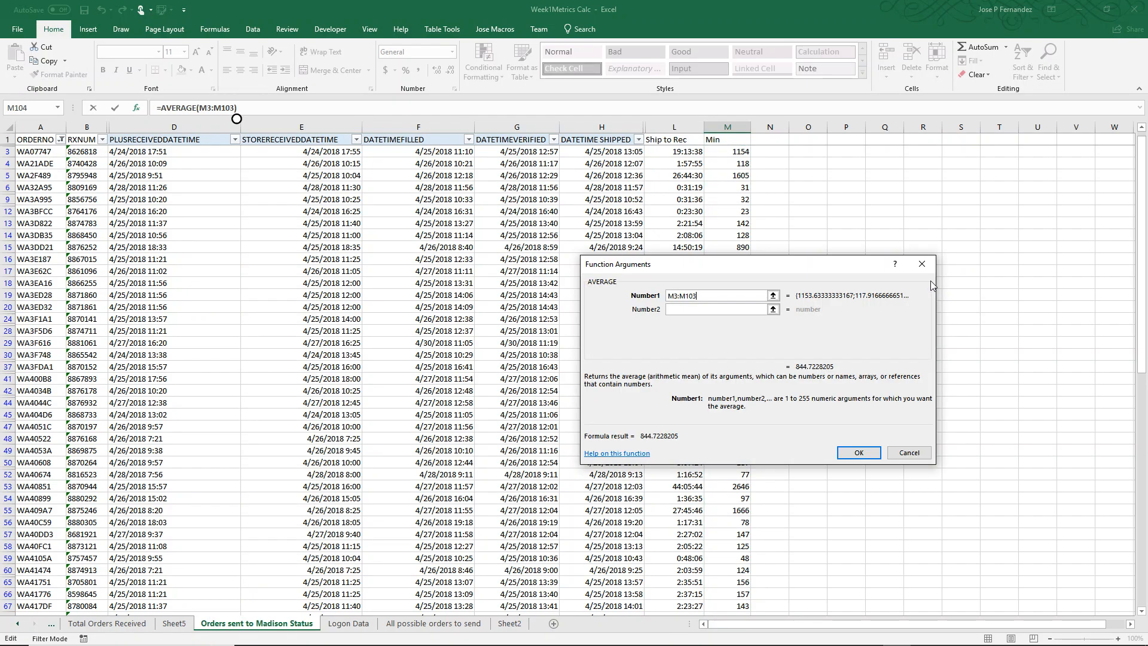
{"action": "left_click", "coordinate": [858, 453]}
{"action": "scroll", "coordinate": [818, 496], "scroll_direction": "down", "scroll_amount": 2}
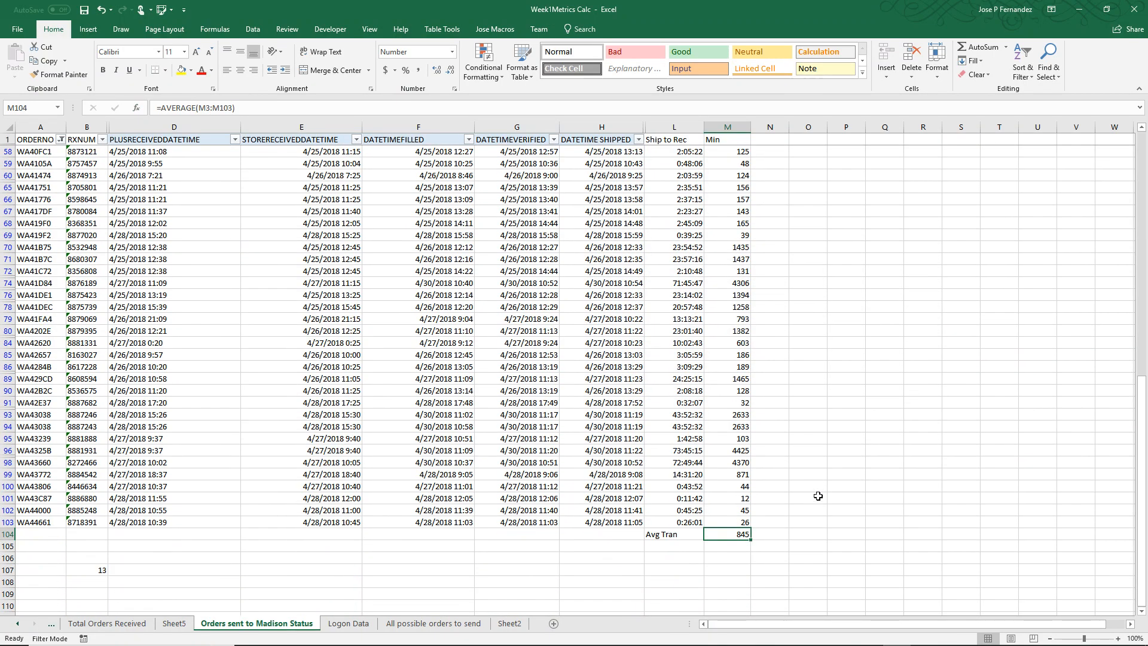
Make the Avg Tran label and its average in L104:M104 bold
{"action": "left_click_drag", "start_coordinate": [669, 535], "coordinate": [725, 539]}
{"action": "key", "text": "ctrl+b"}
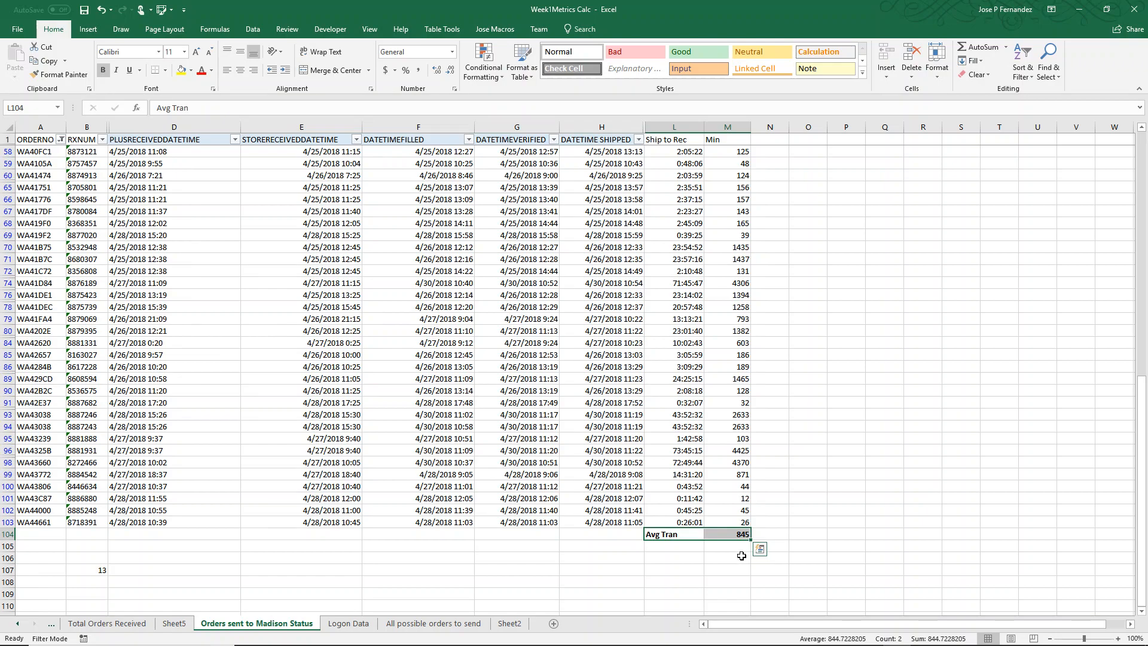
{"action": "left_click", "coordinate": [737, 551]}
Review the average in M104 against the individual Ship to Rec and Min values of all orders
{"action": "left_click", "coordinate": [739, 536]}
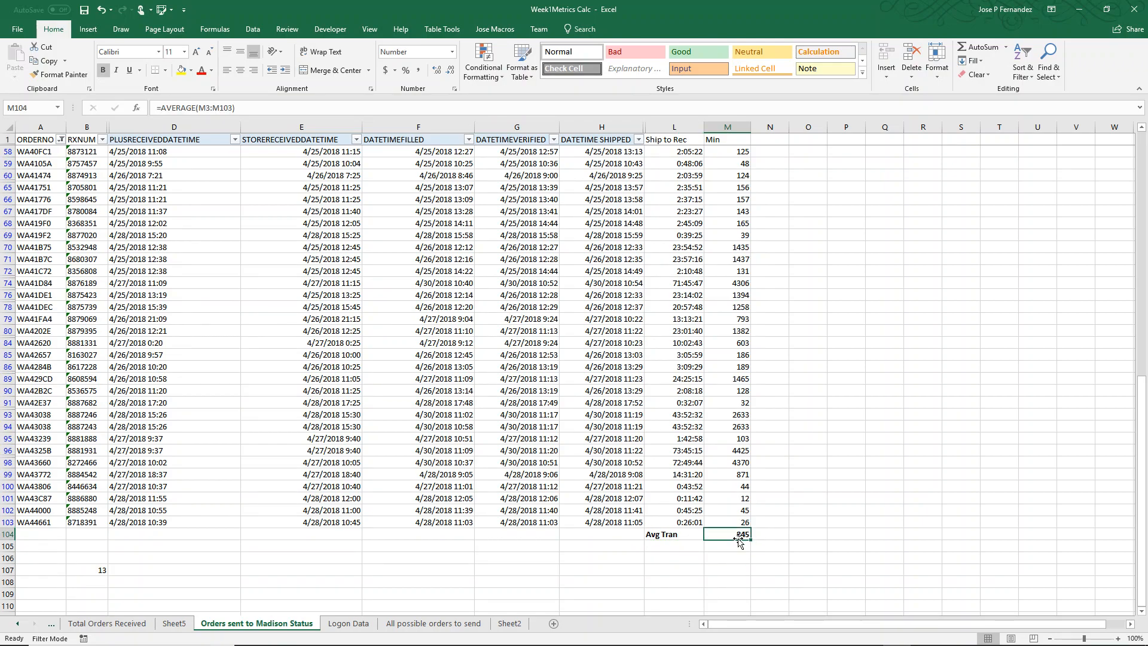
{"action": "scroll", "coordinate": [740, 540], "scroll_direction": "up", "scroll_amount": 3}
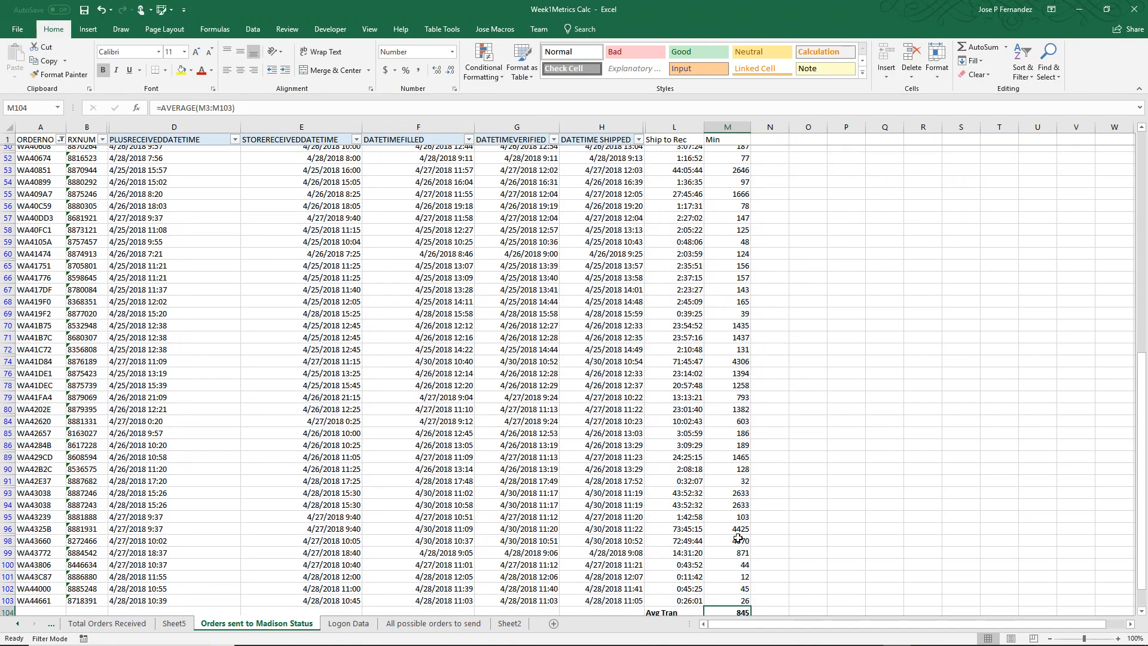
{"action": "scroll", "coordinate": [738, 537], "scroll_direction": "down", "scroll_amount": 2}
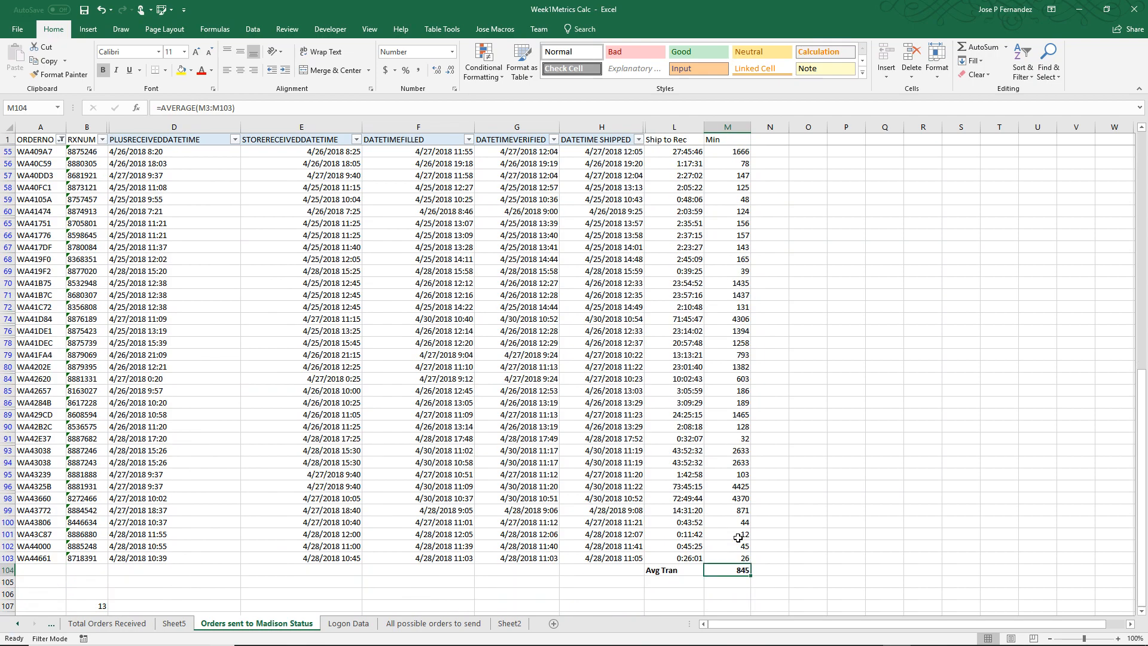
{"action": "scroll", "coordinate": [738, 538], "scroll_direction": "up", "scroll_amount": 10}
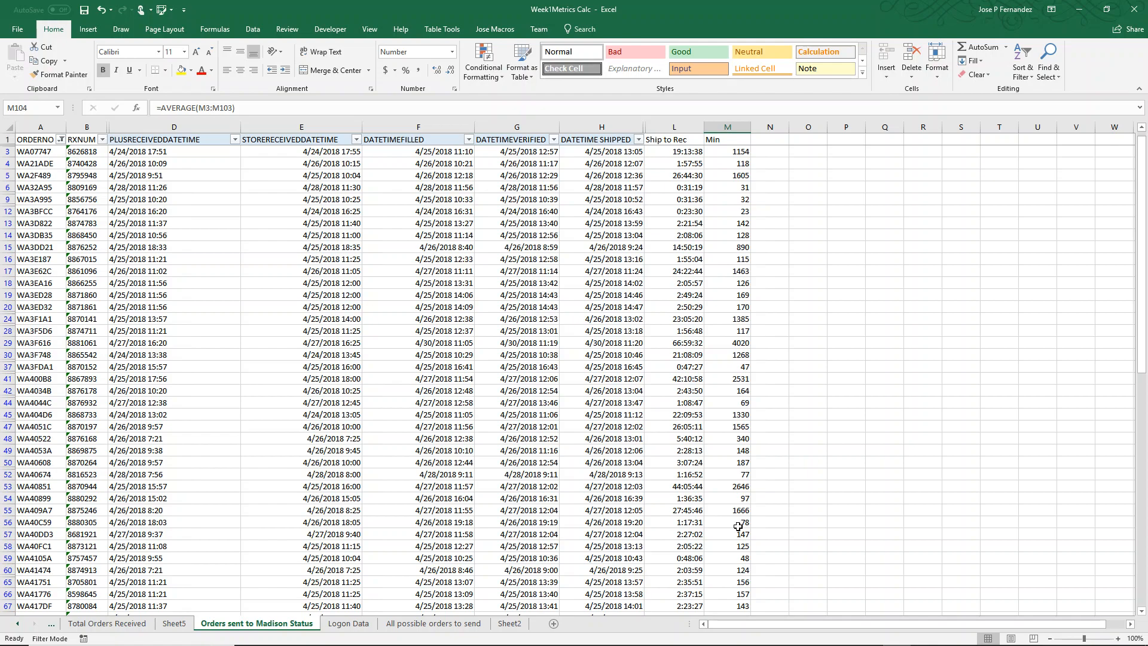
{"action": "scroll", "coordinate": [719, 366], "scroll_direction": "down", "scroll_amount": 5}
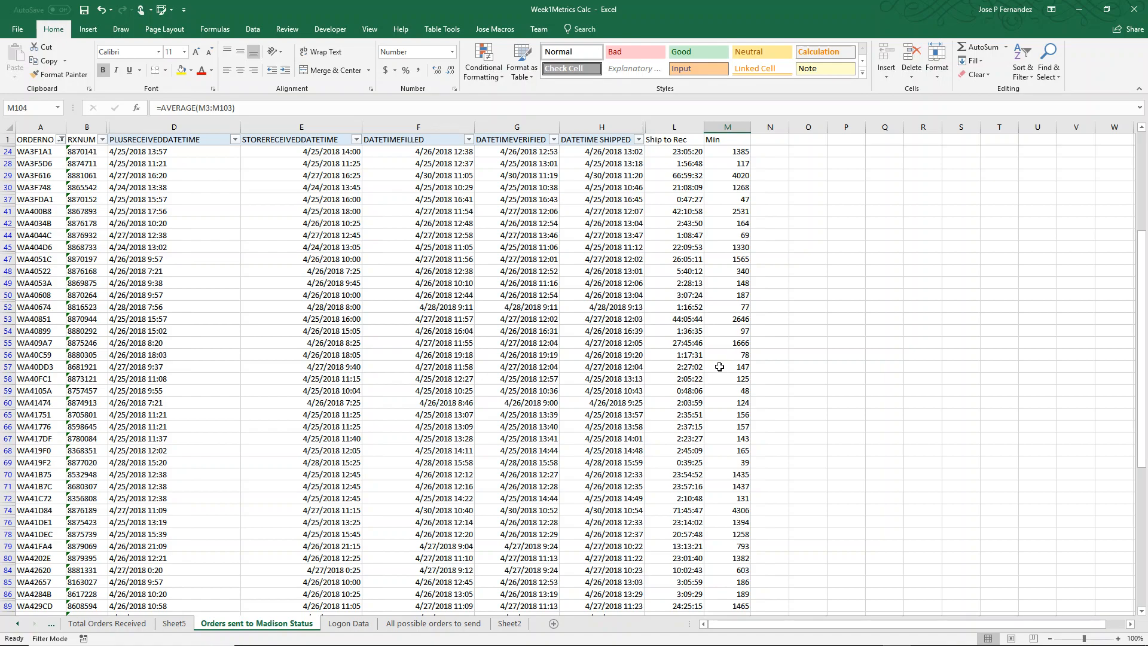
{"action": "scroll", "coordinate": [719, 366], "scroll_direction": "down", "scroll_amount": 6}
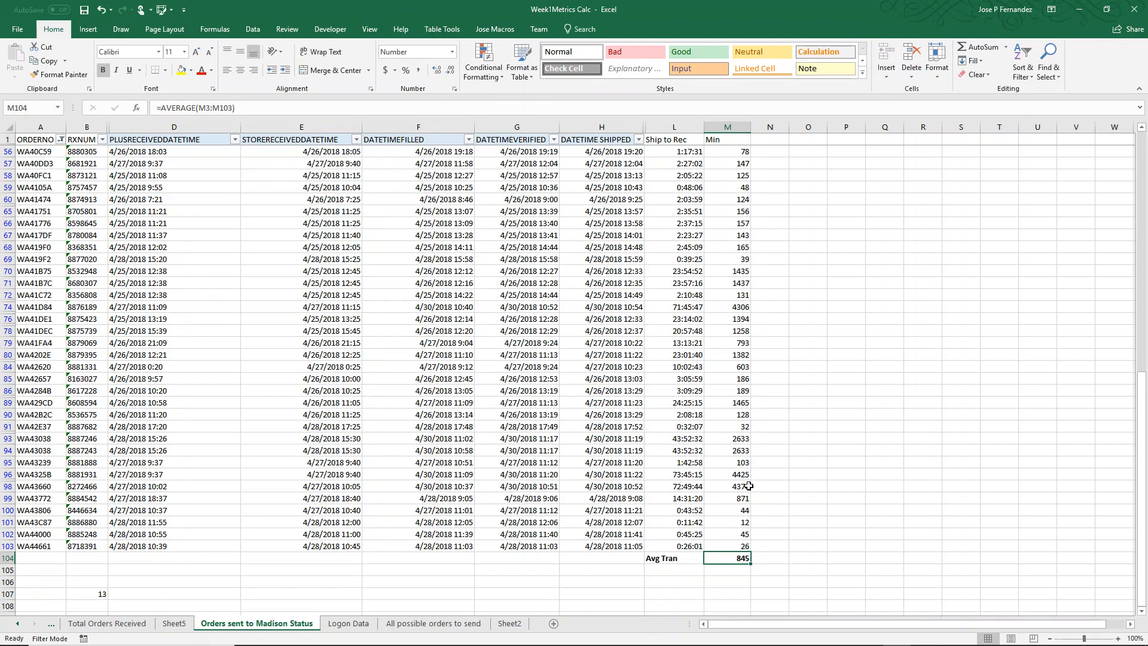
{"action": "scroll", "coordinate": [675, 343], "scroll_direction": "up", "scroll_amount": 10}
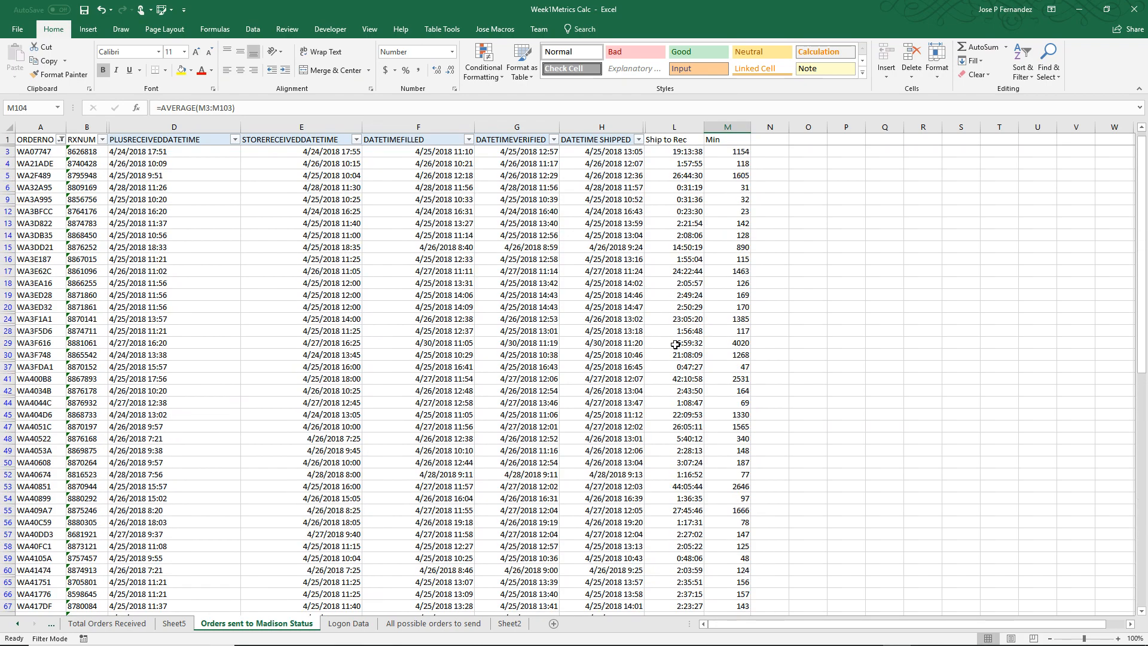